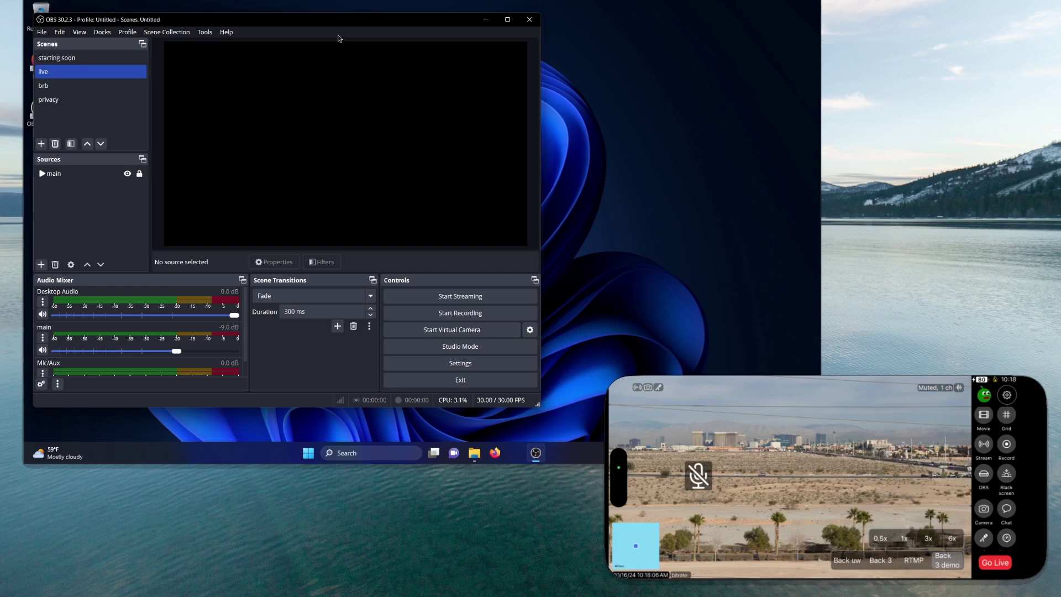
left_click(773, 335)
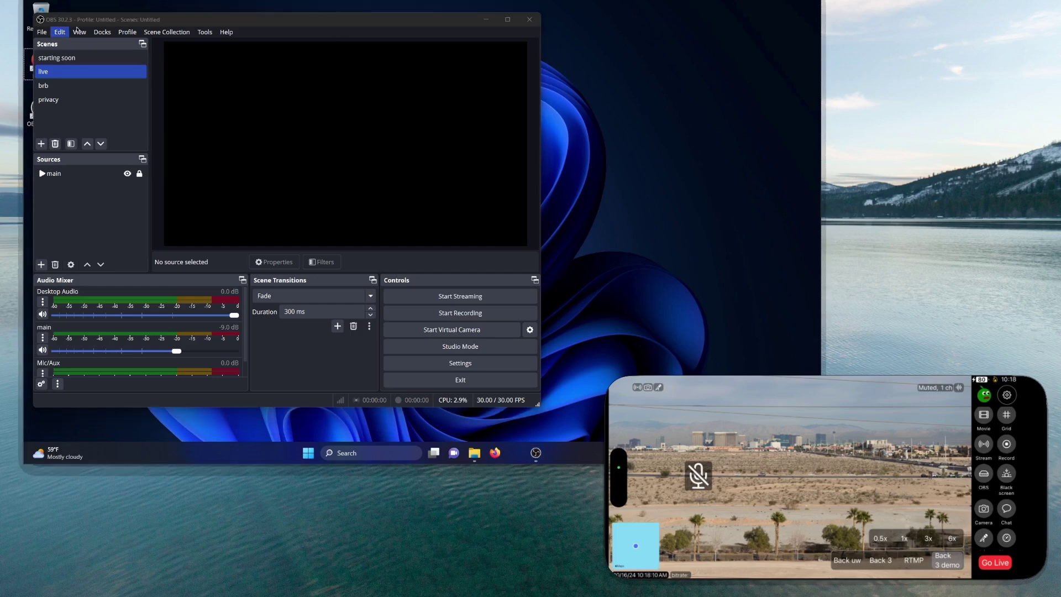
left_click(102, 32)
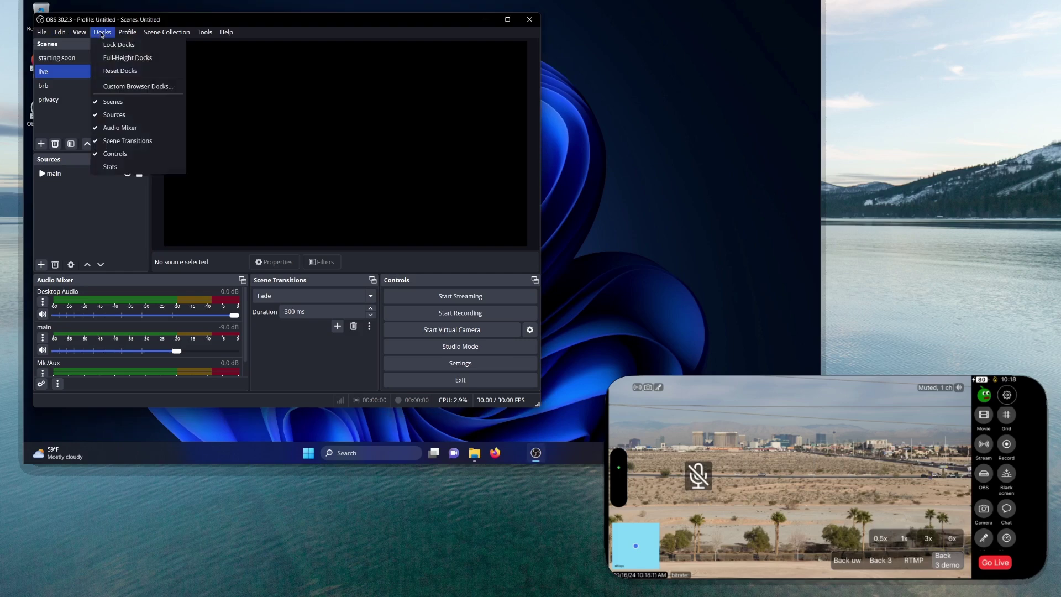
left_click(126, 89)
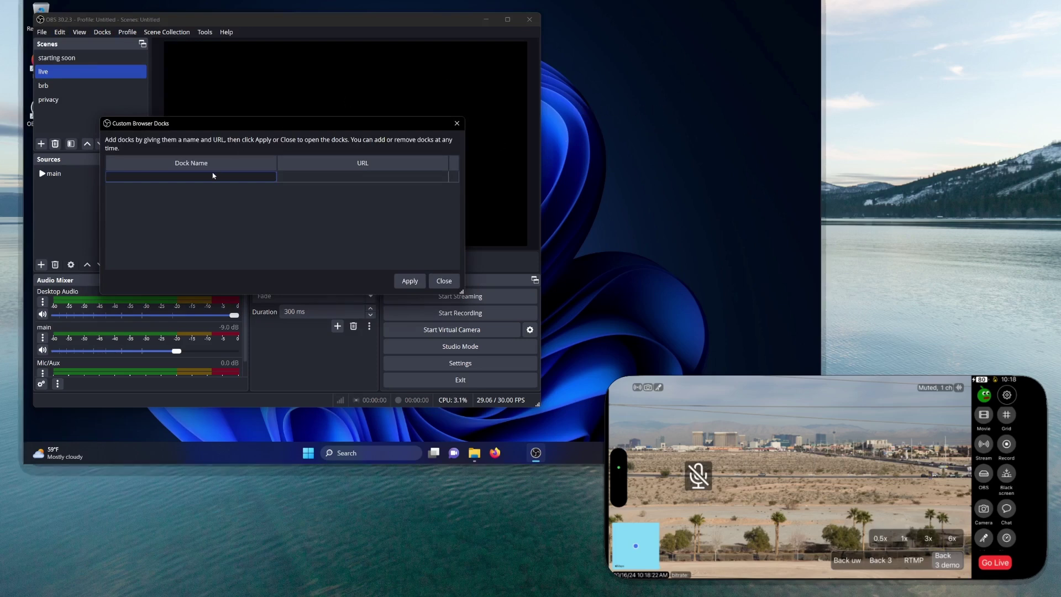
type("Remote Control Relay")
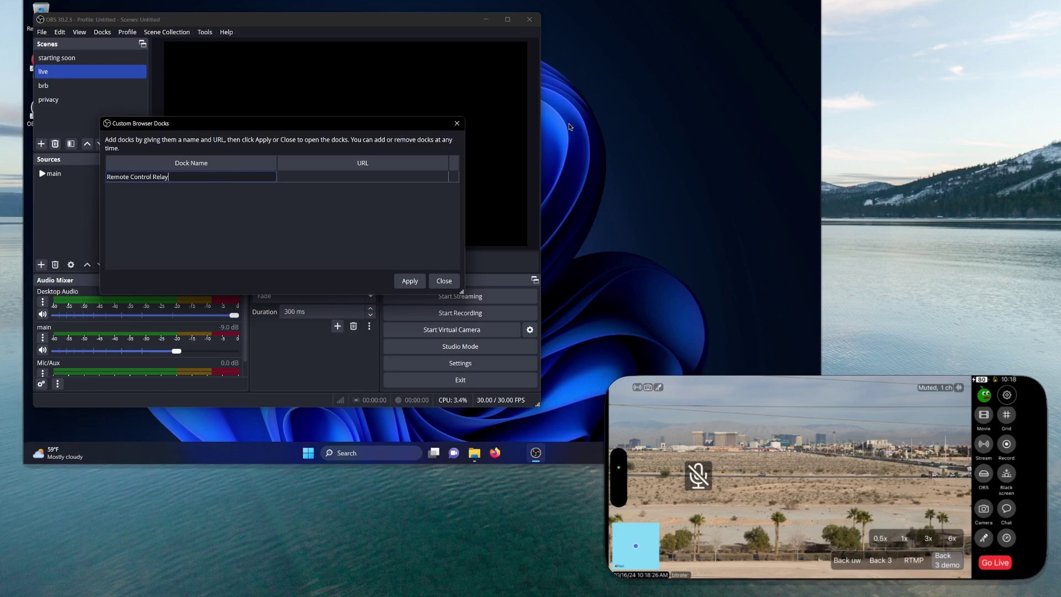
left_click(388, 177)
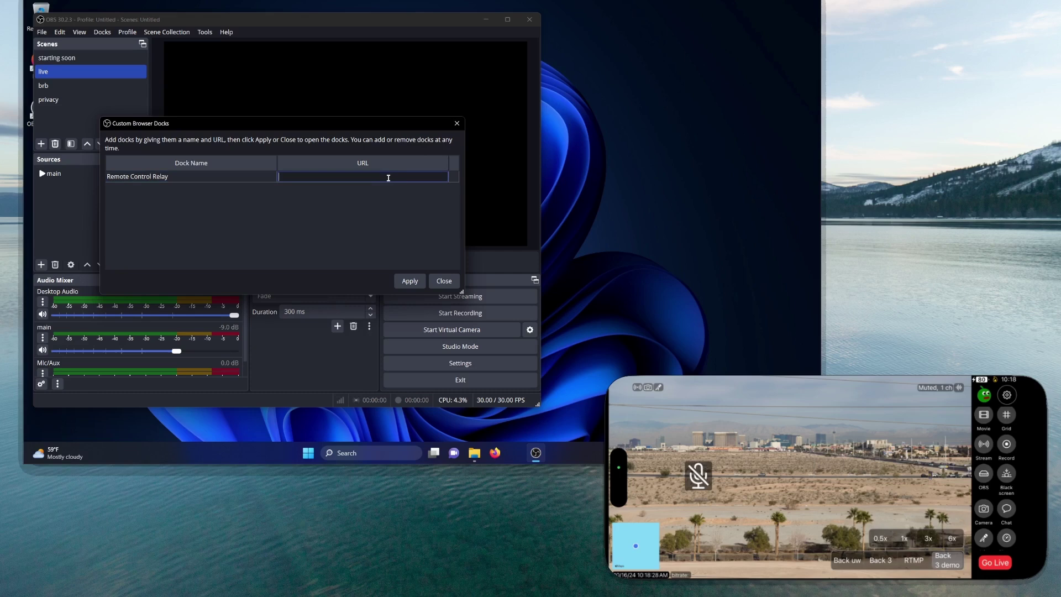
type("https://moblin.mys-lang.org/obs-remote-control-relay")
left_click(445, 281)
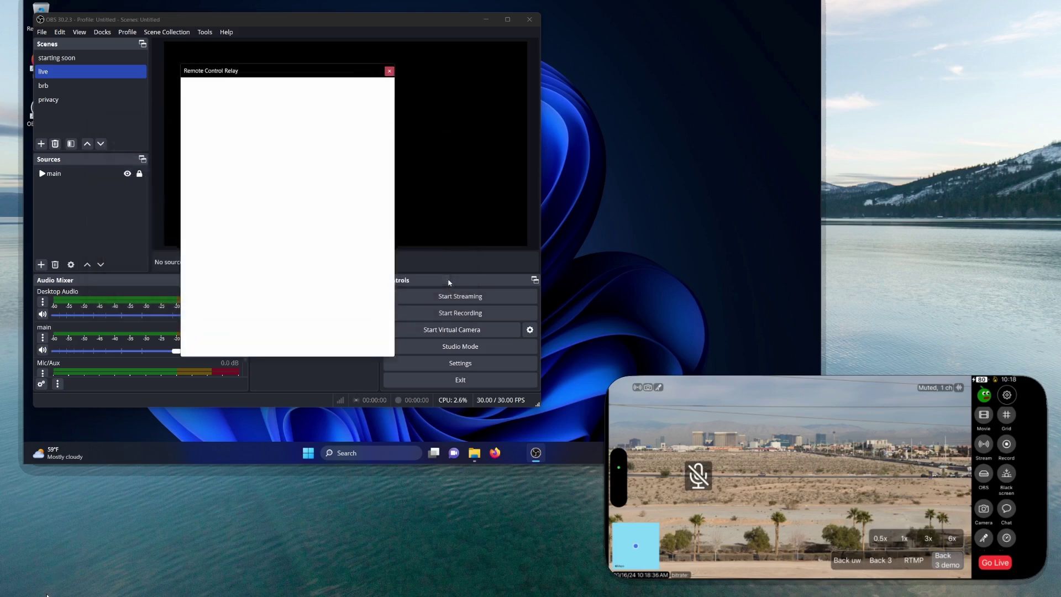
Step: Move the Remote Control Relay dock out beside the main OBS window and look over its setup page
left_click_drag(333, 72, 699, 22)
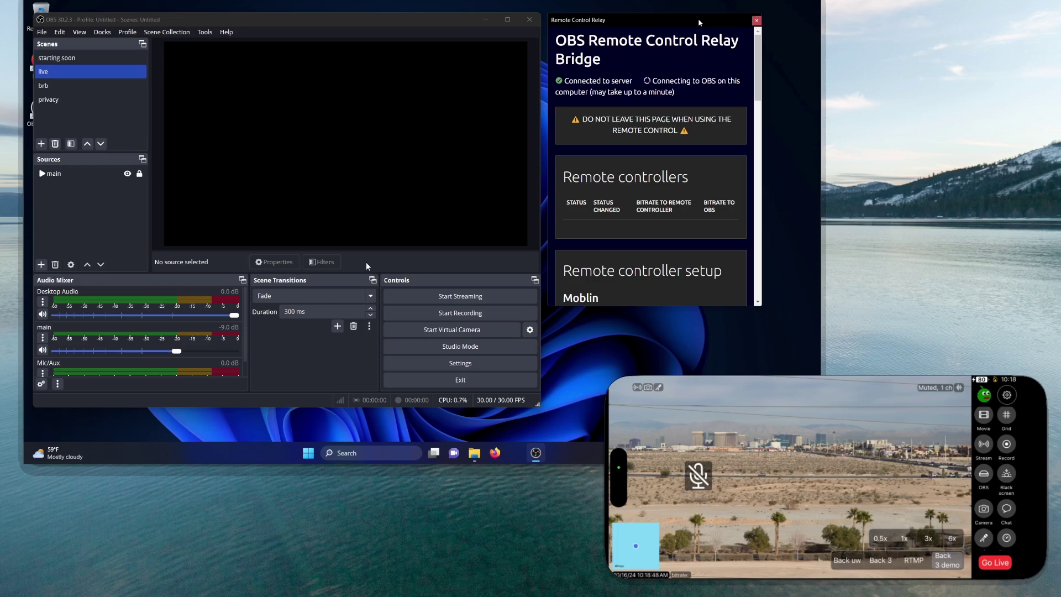
scroll(742, 55, "down", 5)
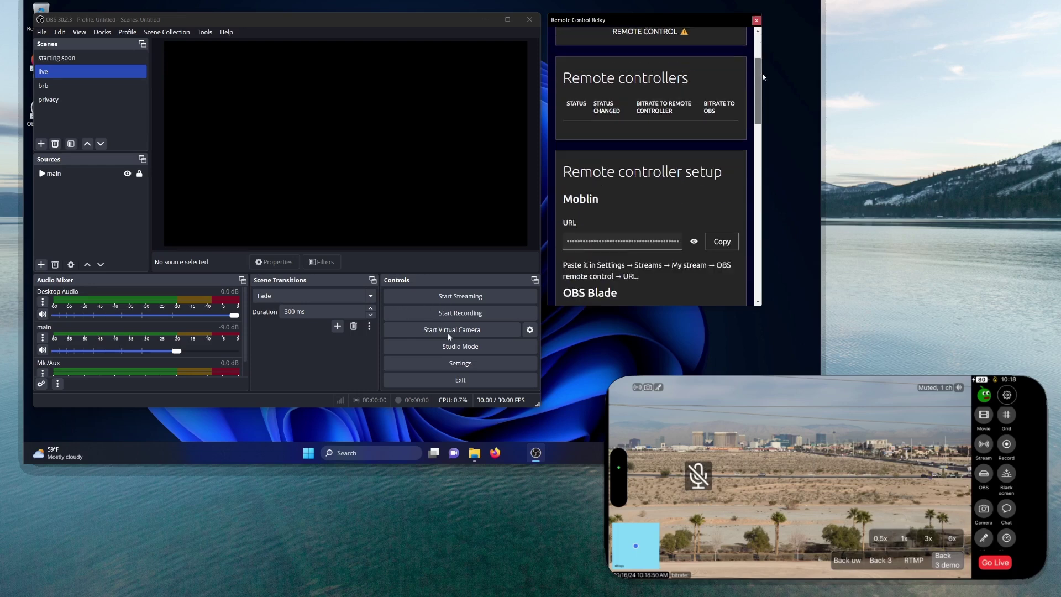
left_click_drag(767, 114, 751, 34)
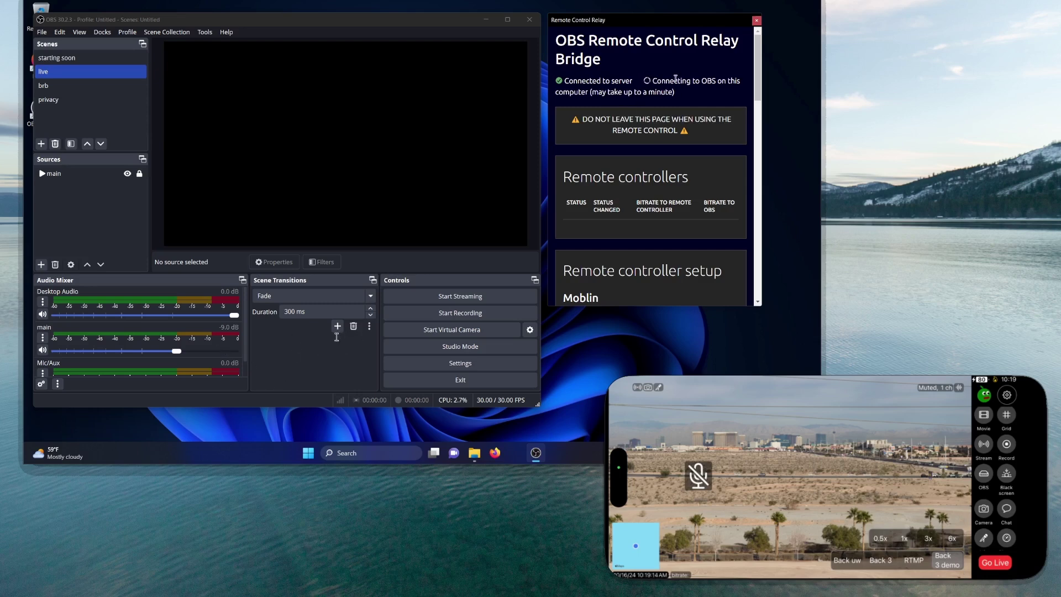
Step: Enable the WebSocket server in the WebSocket server settings
left_click(204, 33)
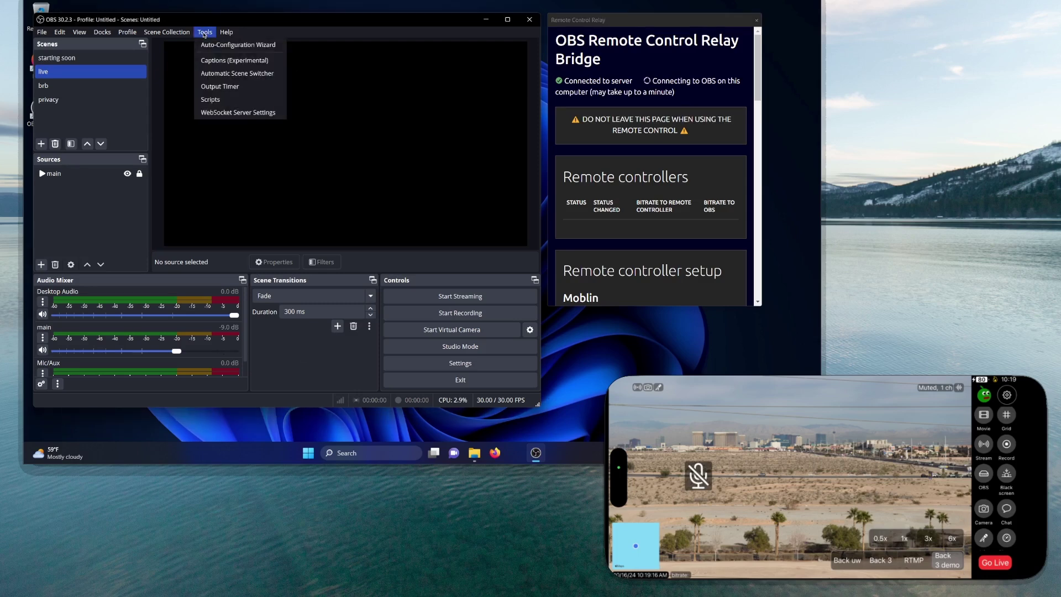
left_click(222, 116)
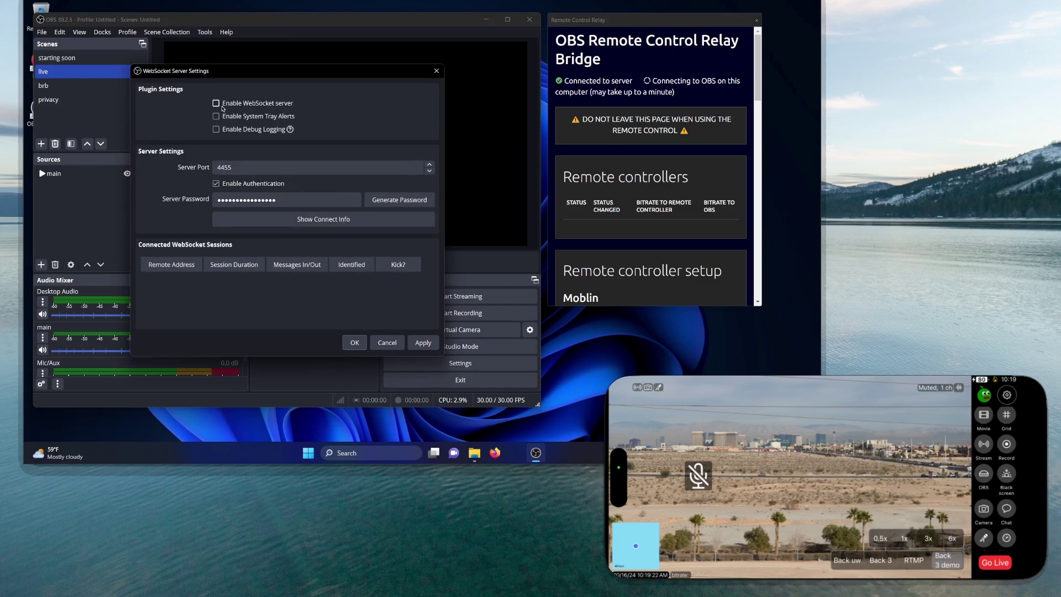
left_click(216, 104)
left_click(245, 199)
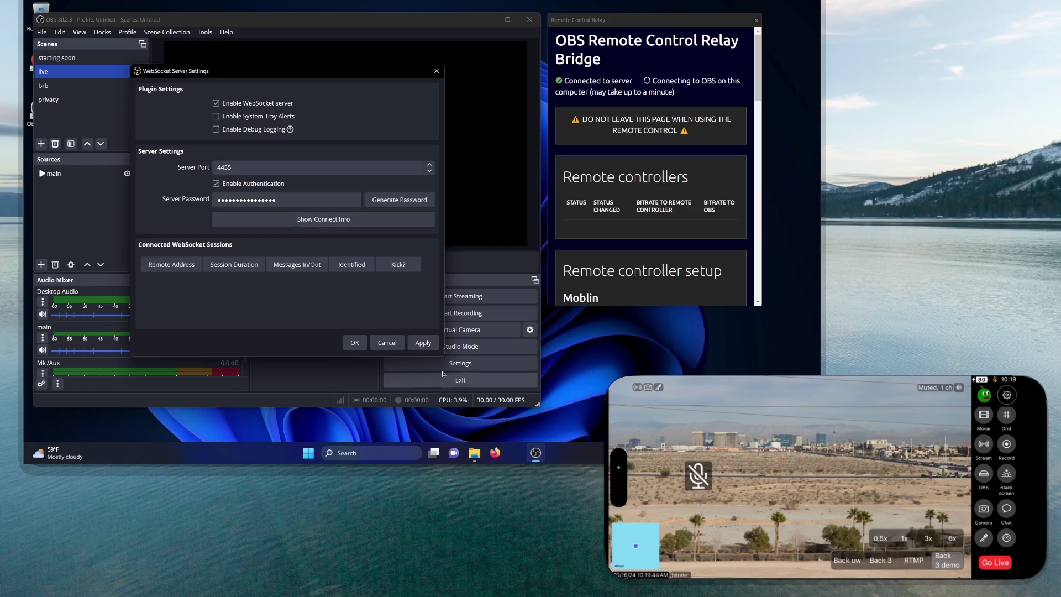
Step: Copy the server password from the WebSocket connect info and close the WebSocket server settings
left_click(314, 221)
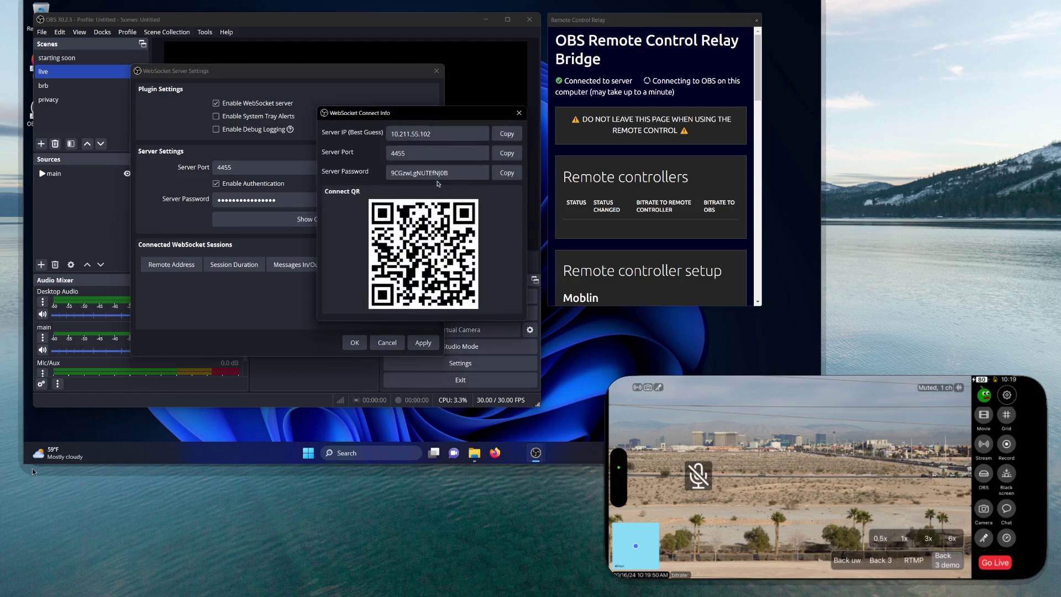
left_click(500, 174)
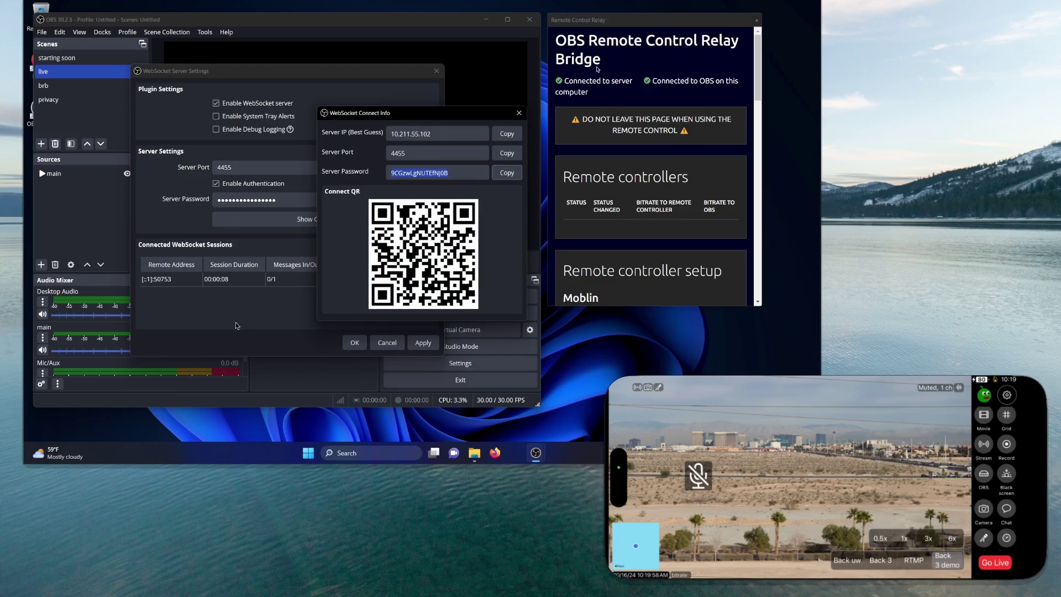
left_click(519, 113)
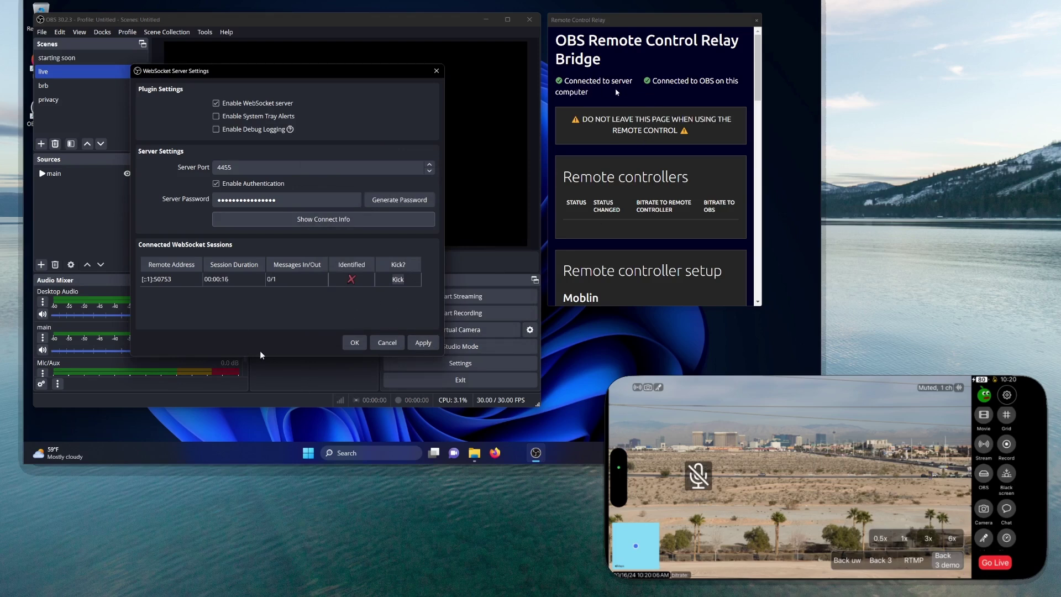
left_click(436, 72)
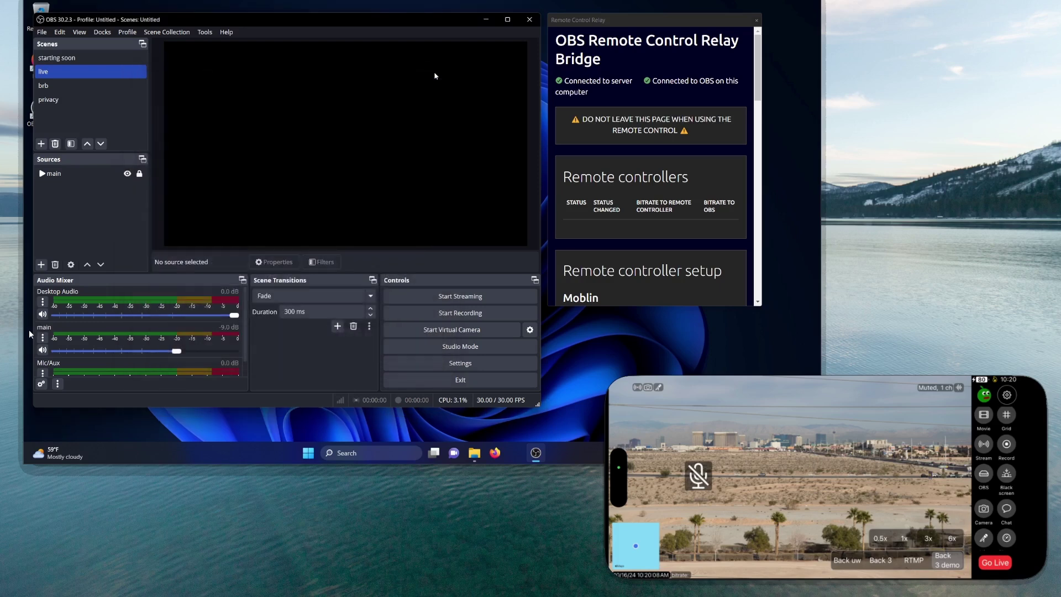
Step: Copy the Moblin URL from the remote controller setup in the Remote Control Relay dock
left_click(645, 181)
scroll(644, 180, "down", 3)
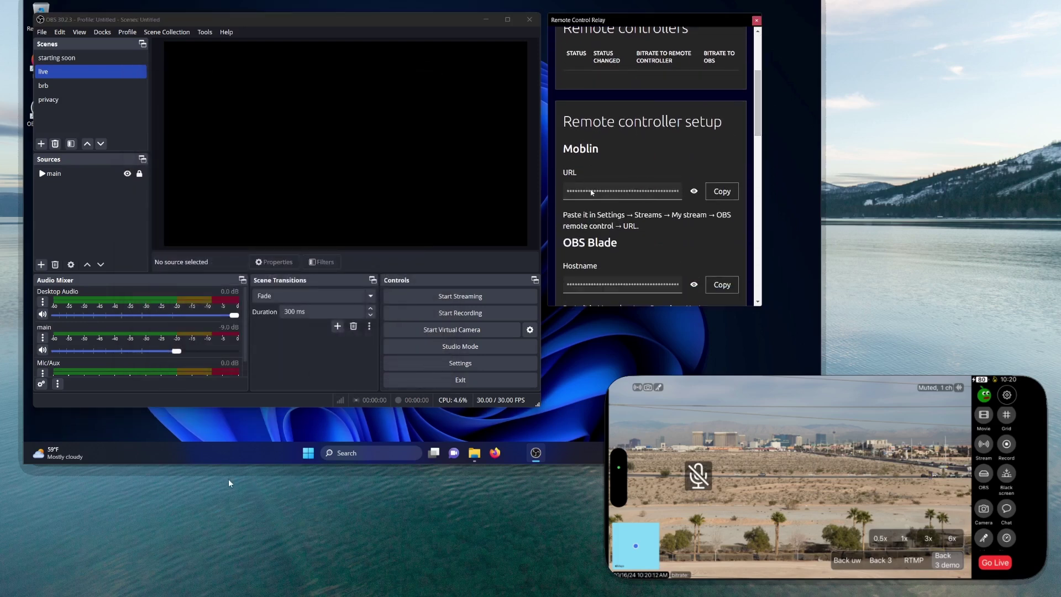
scroll(633, 213, "down", 3)
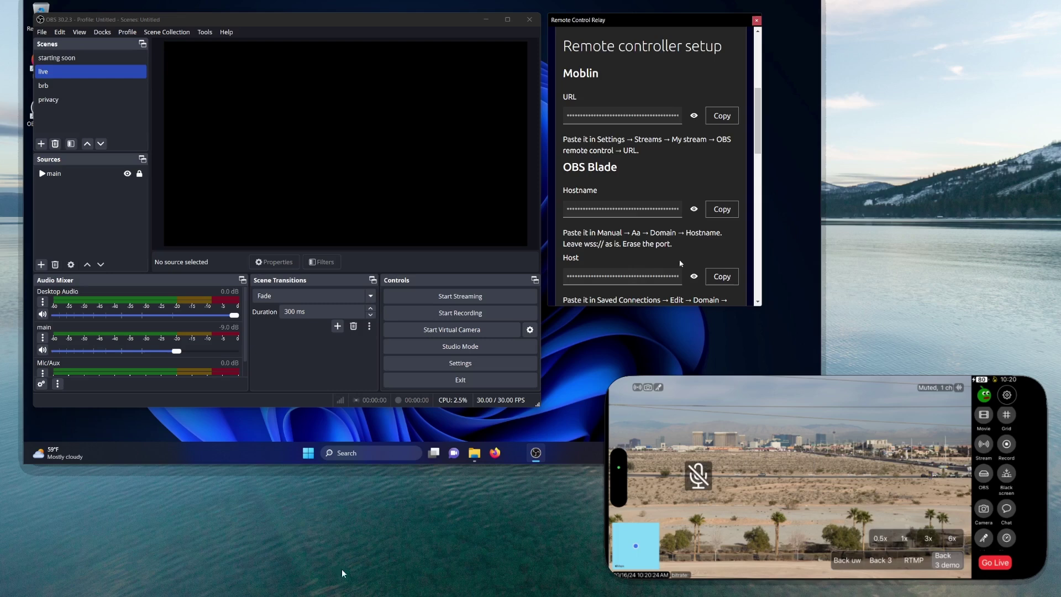
scroll(743, 146, "down", 1)
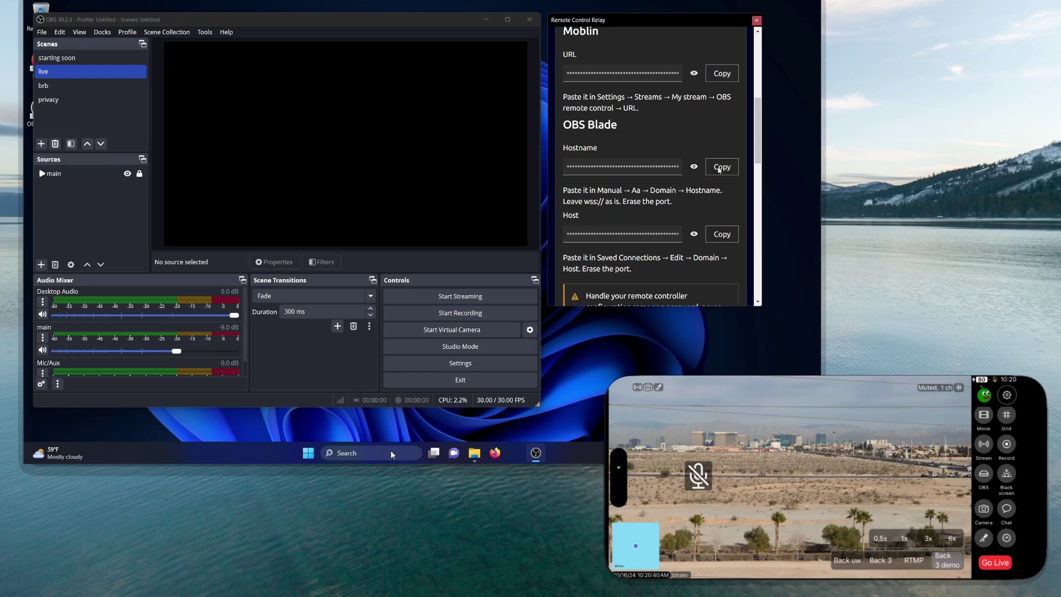
scroll(651, 166, "up", 2)
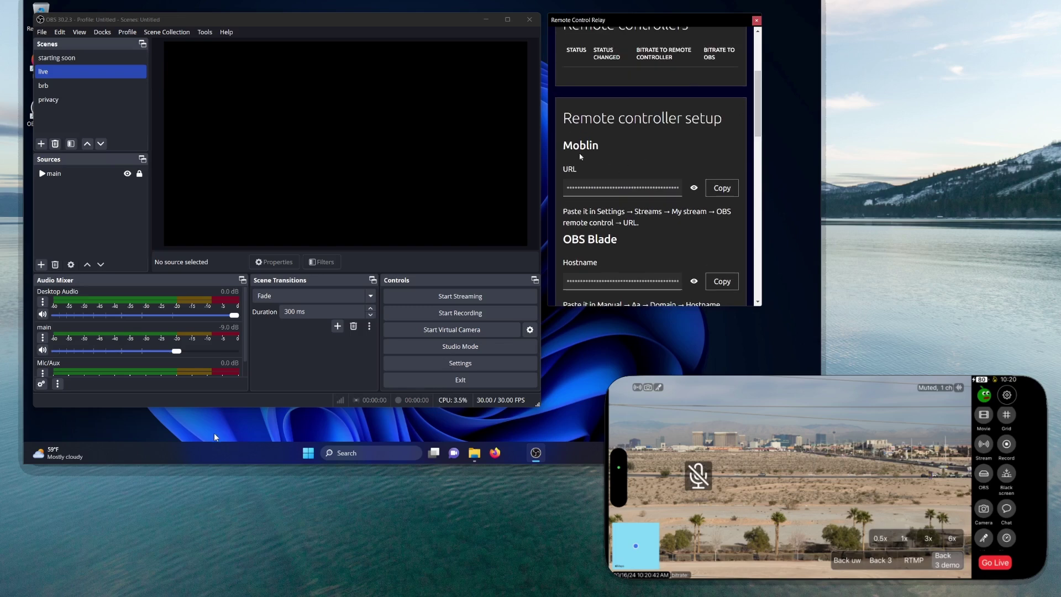
left_click(722, 188)
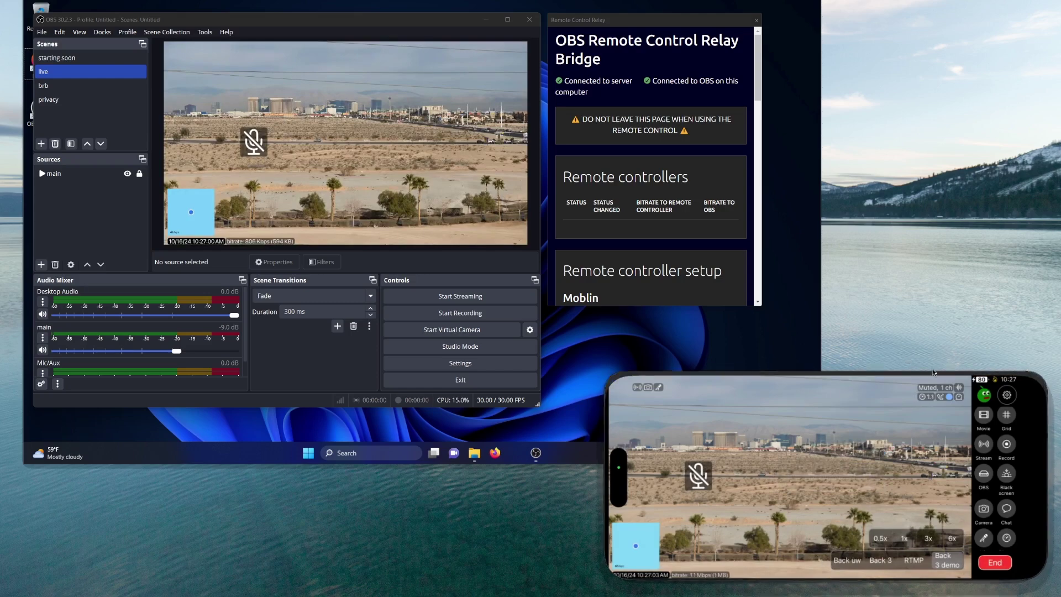
Step: Switch to Moblin on the phone and open the OBS remote control settings of the "2p pc" stream
left_click(1006, 395)
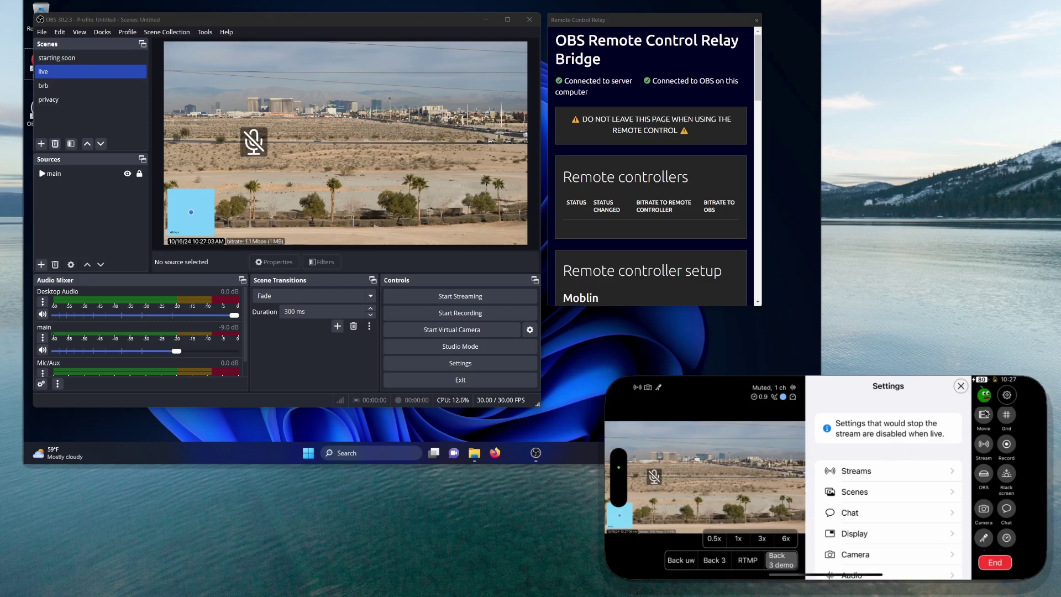
left_click(879, 470)
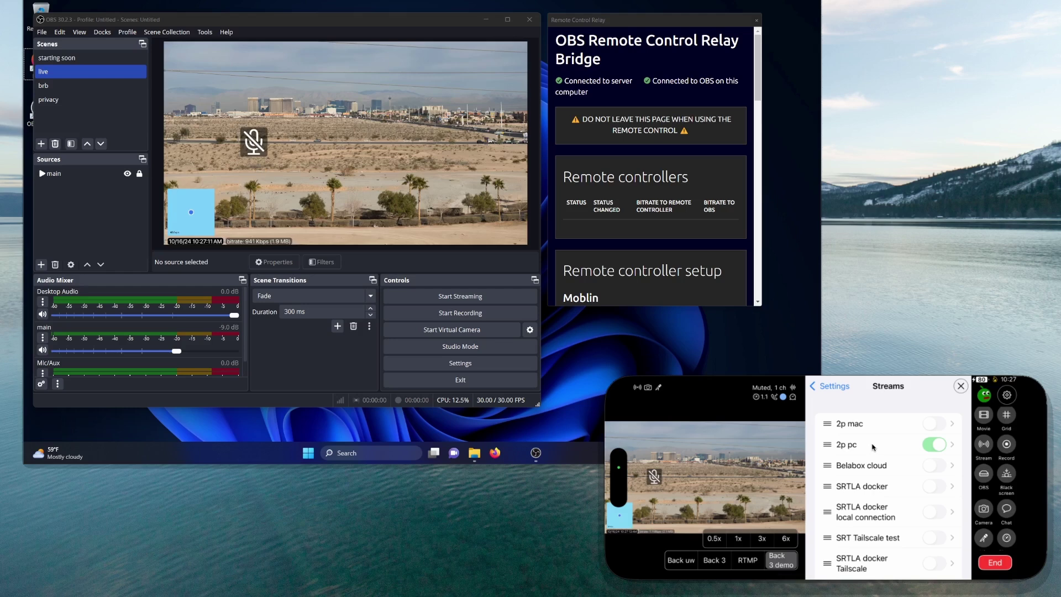
left_click(872, 445)
scroll(916, 480, "down", 3)
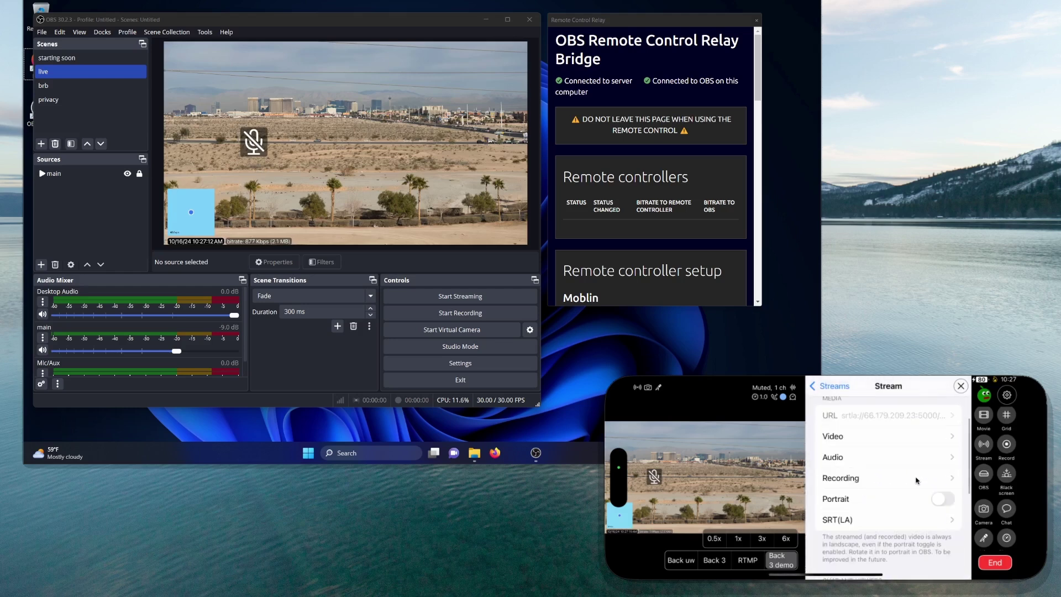
scroll(916, 480, "down", 10)
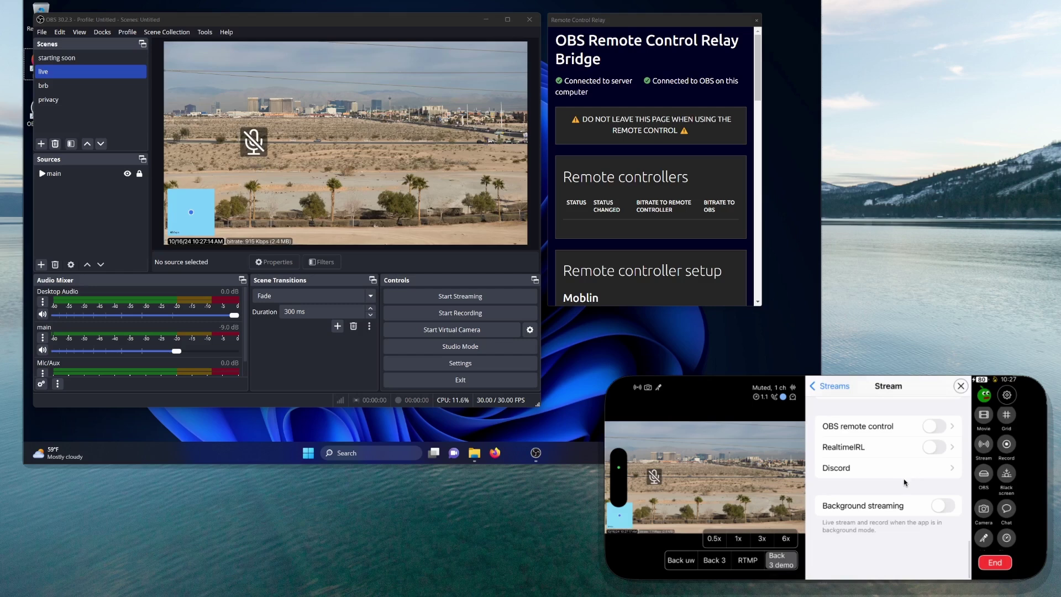
left_click(890, 431)
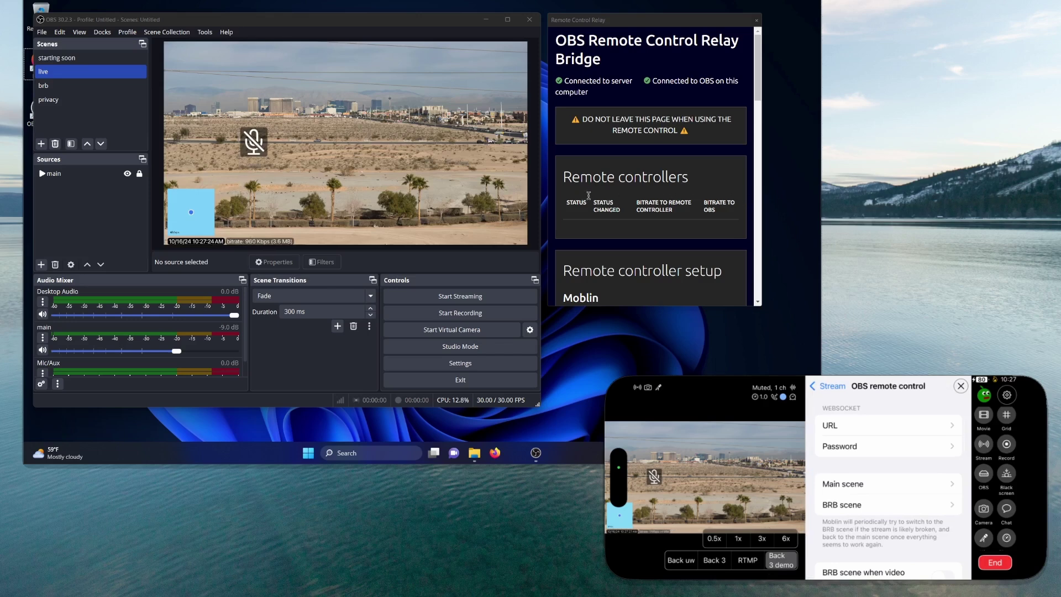
Step: Paste the copied relay address as the WebSocket URL for OBS remote control
left_click(878, 424)
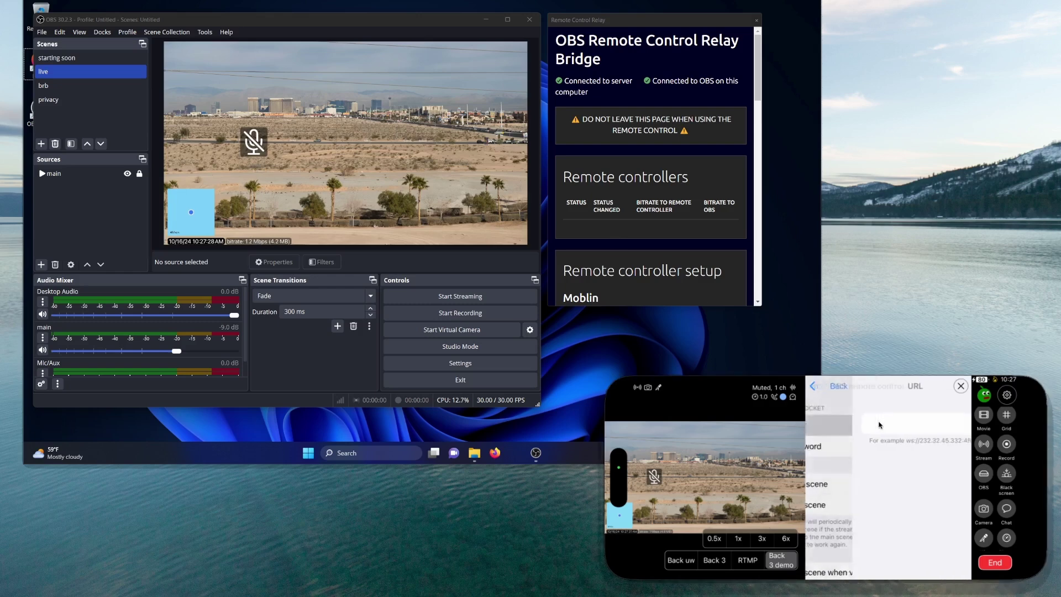
left_click(878, 423)
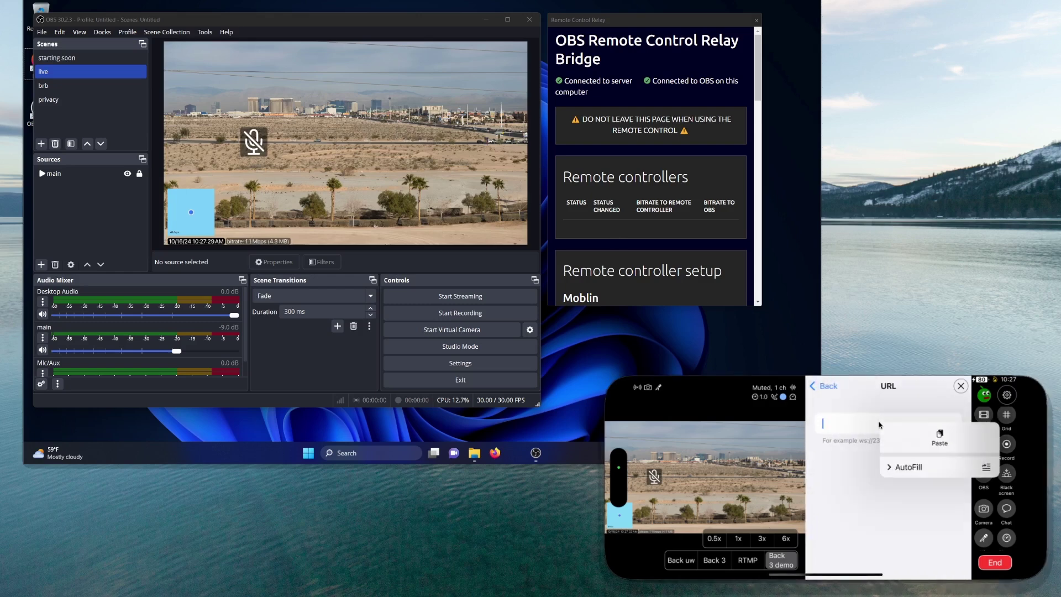
left_click(939, 438)
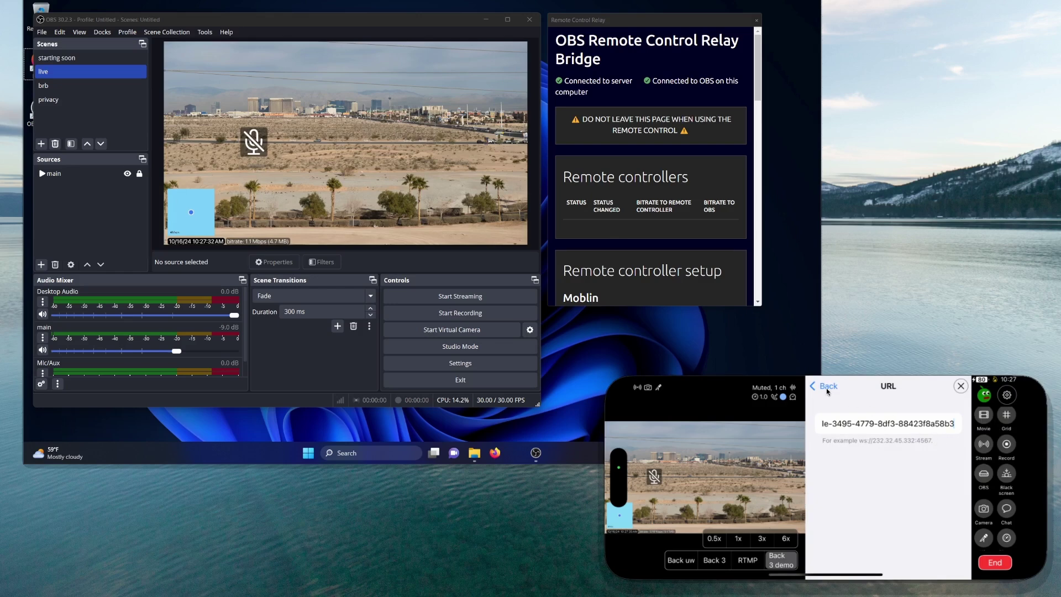
key("Return")
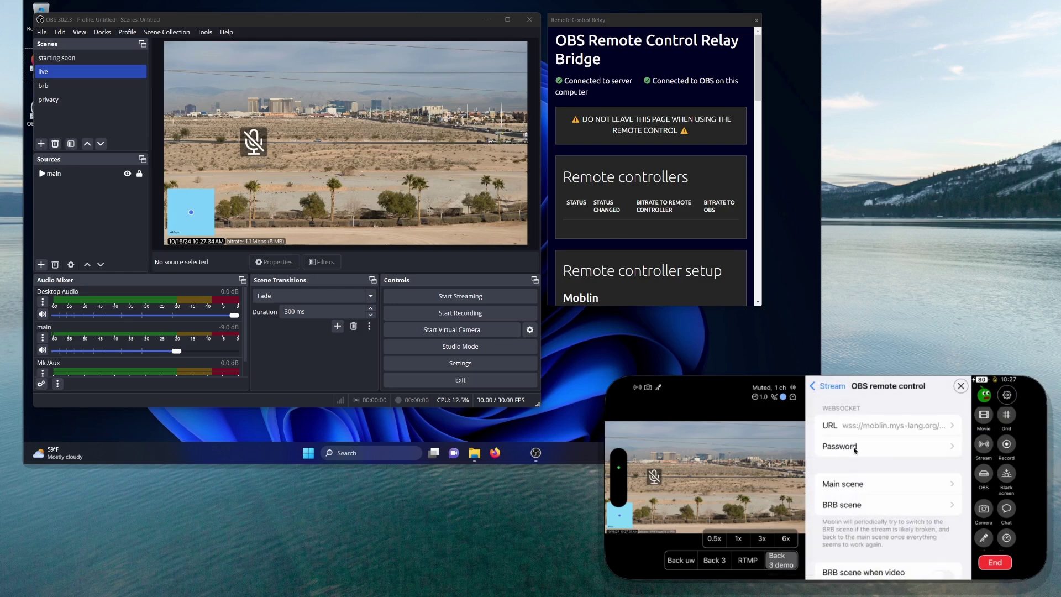
Step: Paste the OBS WebSocket server password as the remote control password and return to the OBS remote control settings
left_click(854, 448)
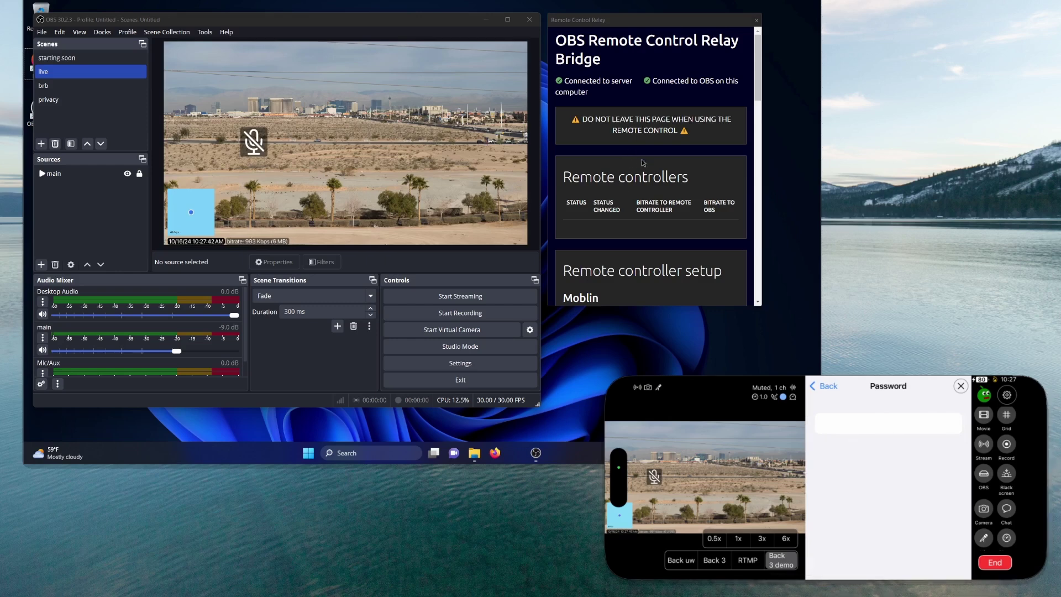
left_click(843, 427)
left_click(843, 427)
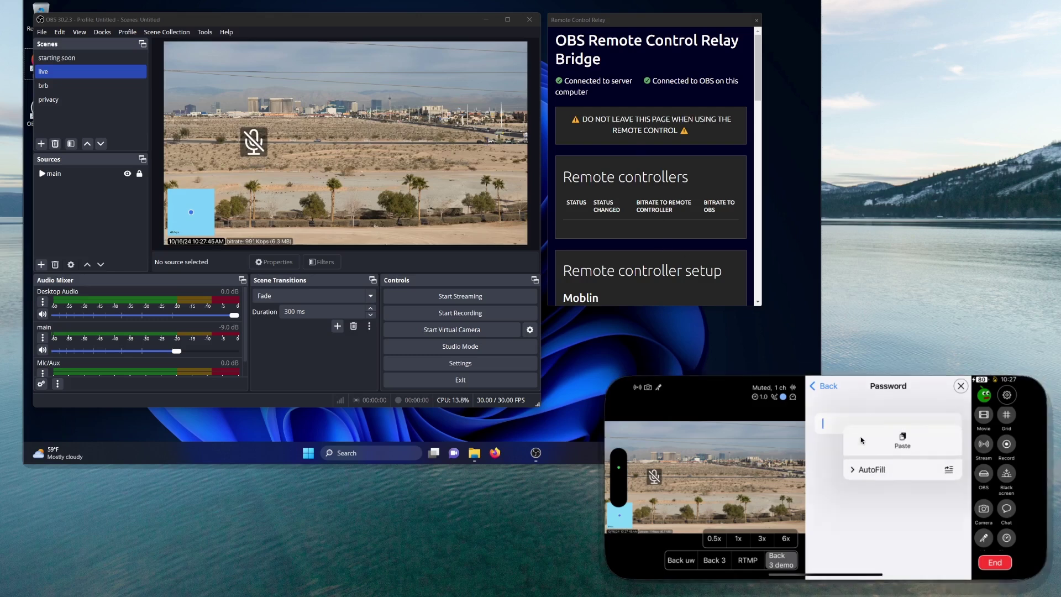
left_click(903, 445)
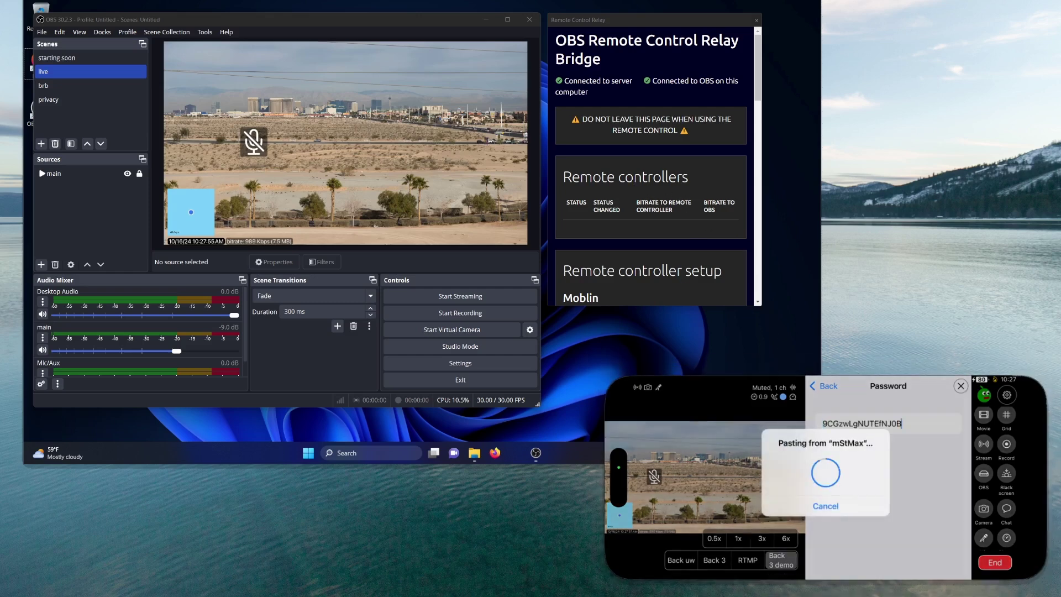
mouse_move(632, 0)
left_mouse_down()
mouse_move(626, 45)
mouse_move(624, 0)
left_mouse_up()
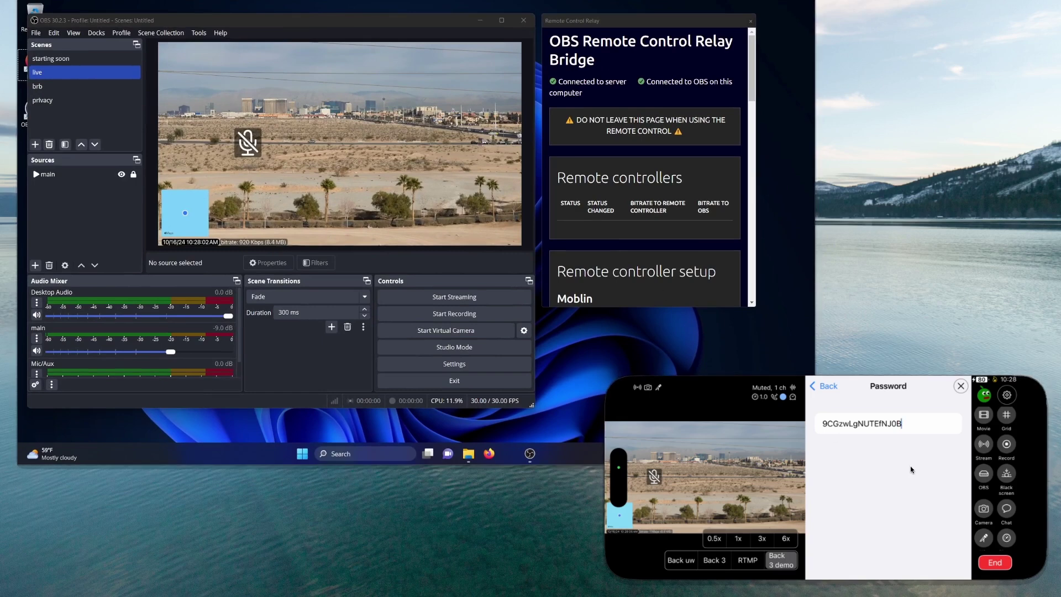
left_click(827, 388)
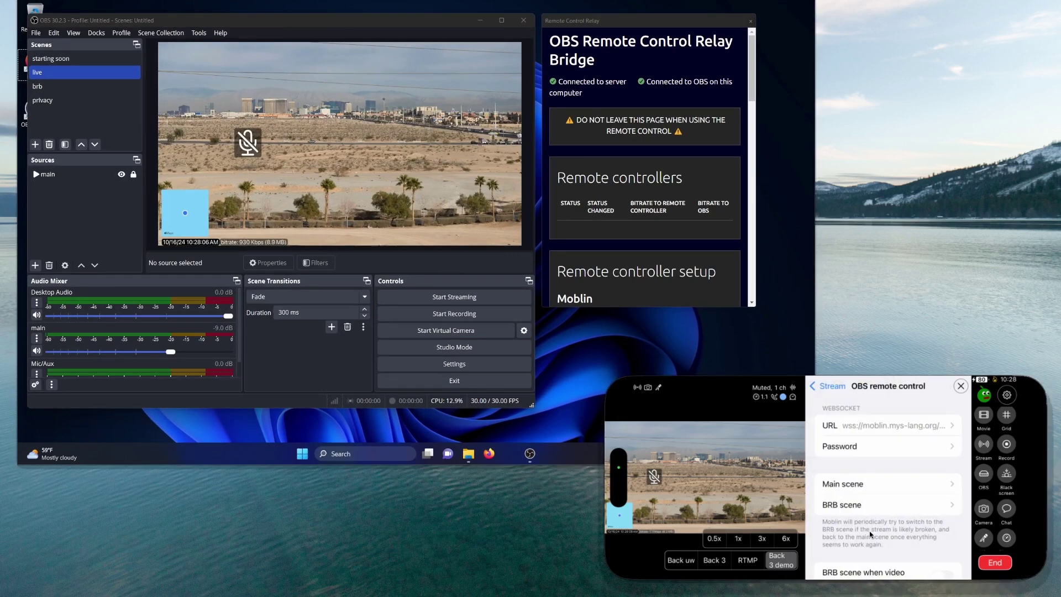
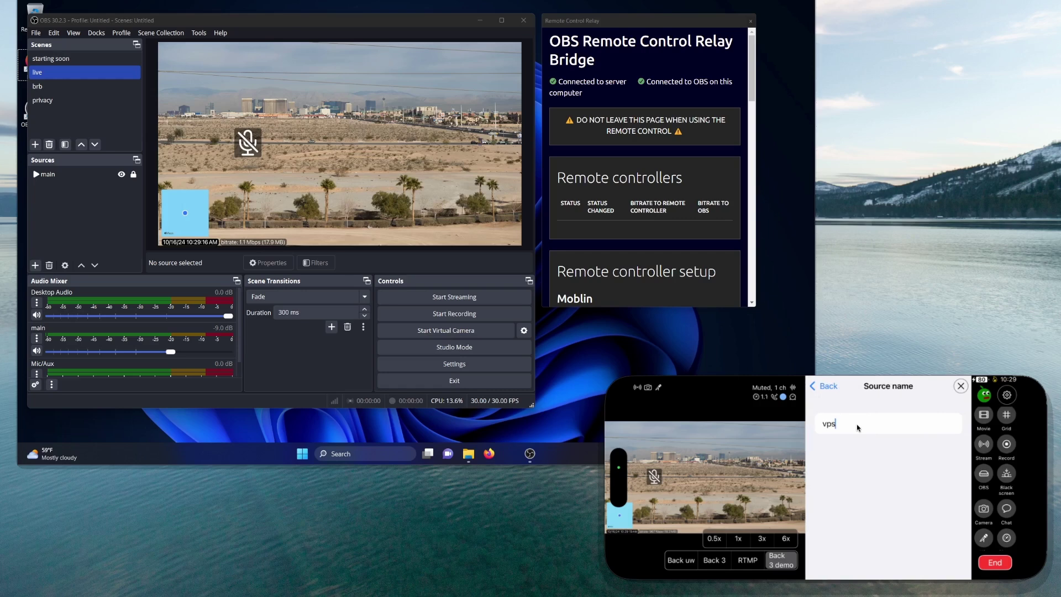
Step: Set the source name in the OBS remote control settings to "live"
double_click(857, 427)
key("BackSpace")
type("Lliv")
key("Left")
key("Left")
key("BackSpace")
left_click(829, 386)
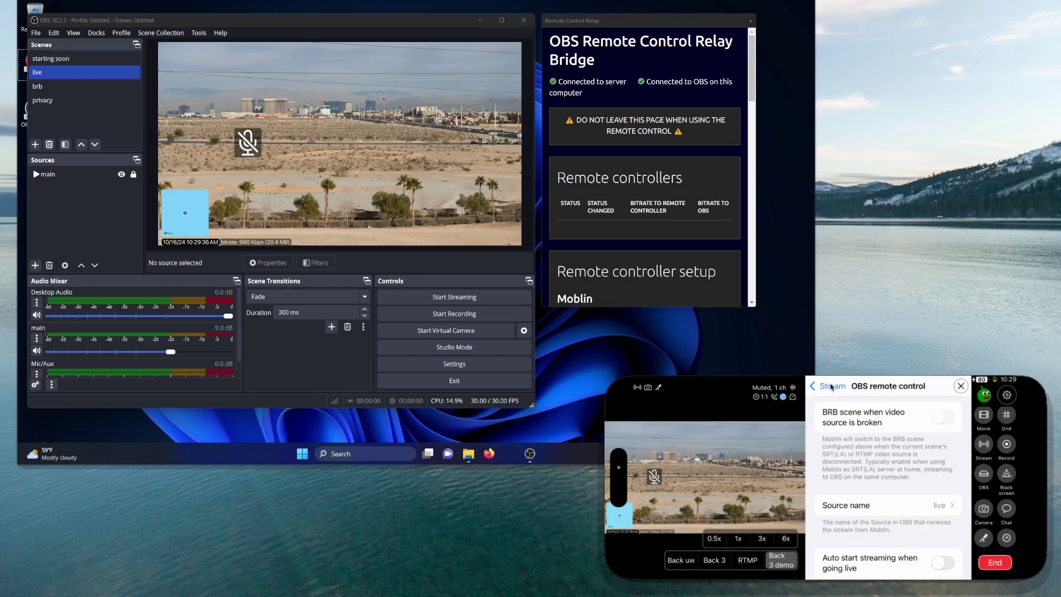
Step: Enable OBS remote control for the "2p pc" stream and close the settings
scroll(907, 501, "down", 2)
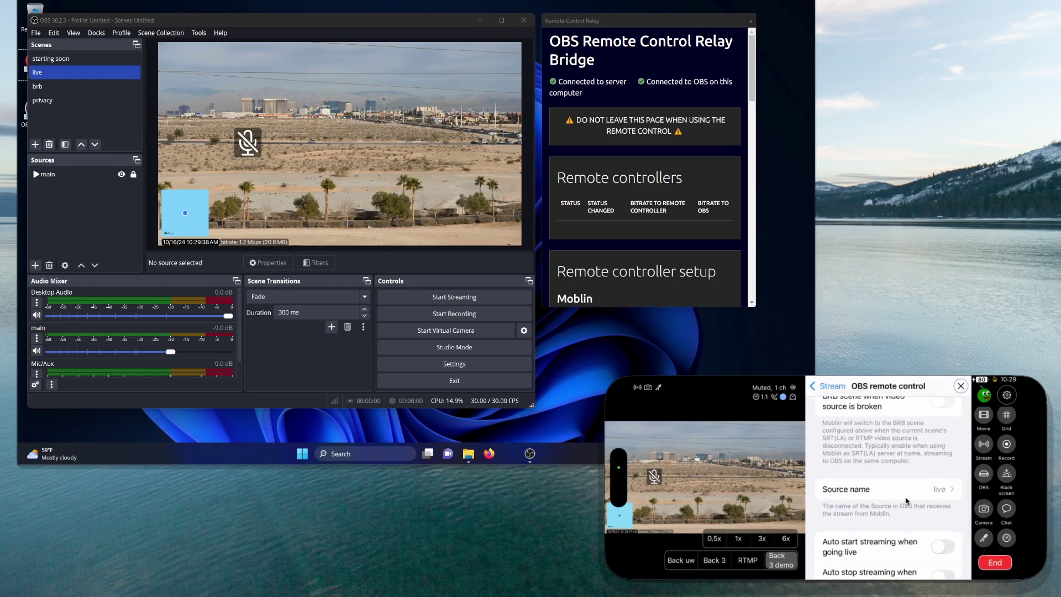
left_click(831, 387)
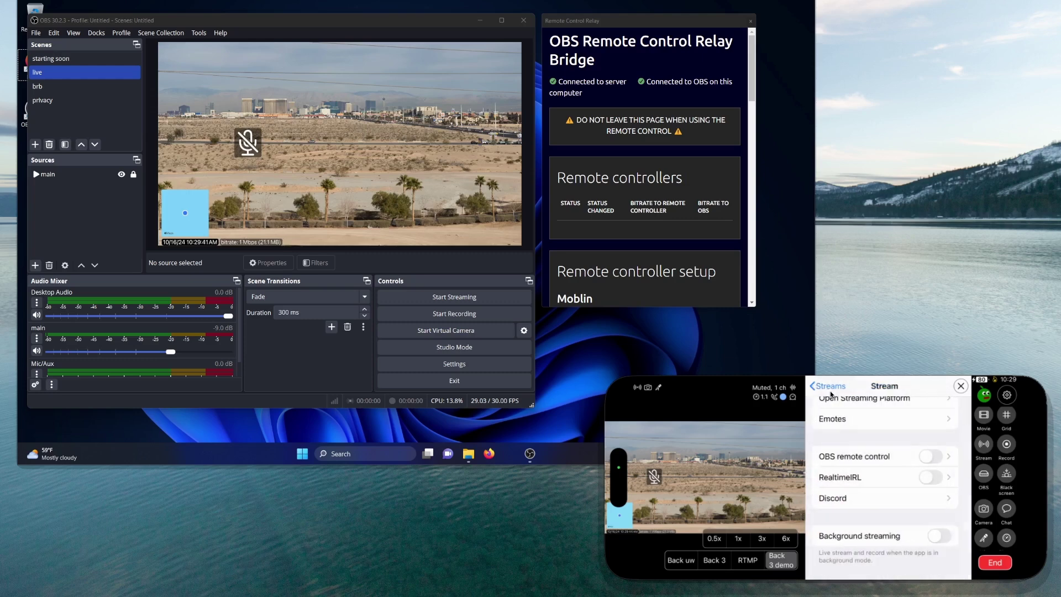
left_click(935, 456)
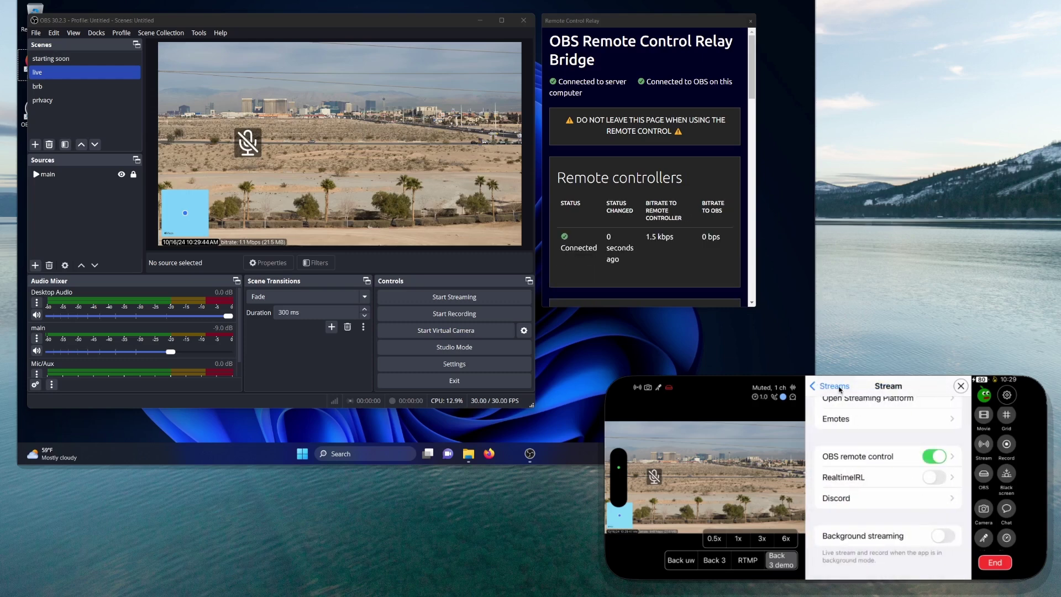
left_click(962, 386)
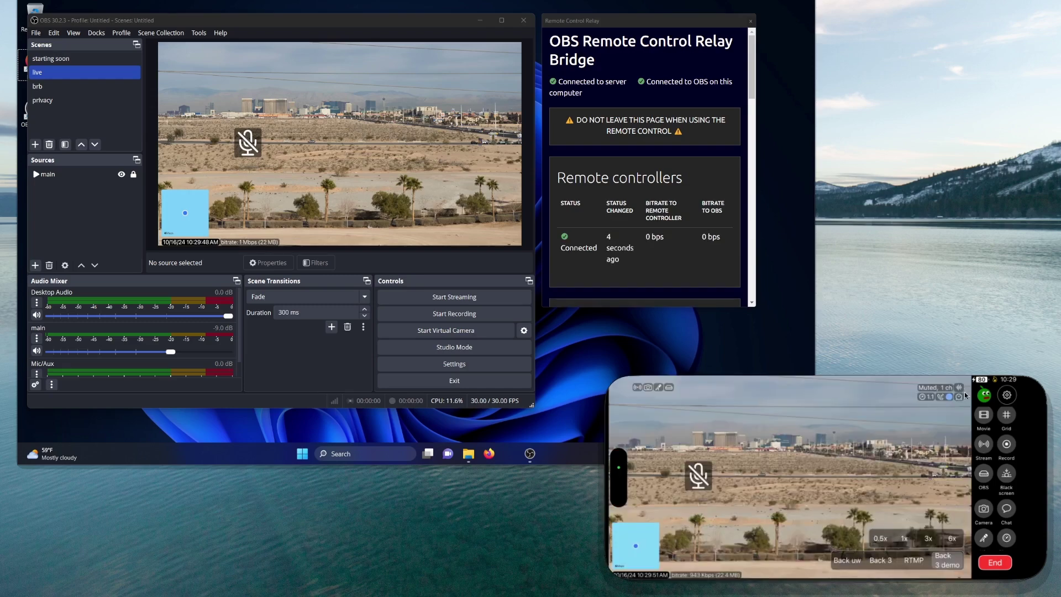
Step: Open the OBS remote control panel in Moblin and examine its snapshot, scene list, scene audio inputs and live source fix
left_click(982, 475)
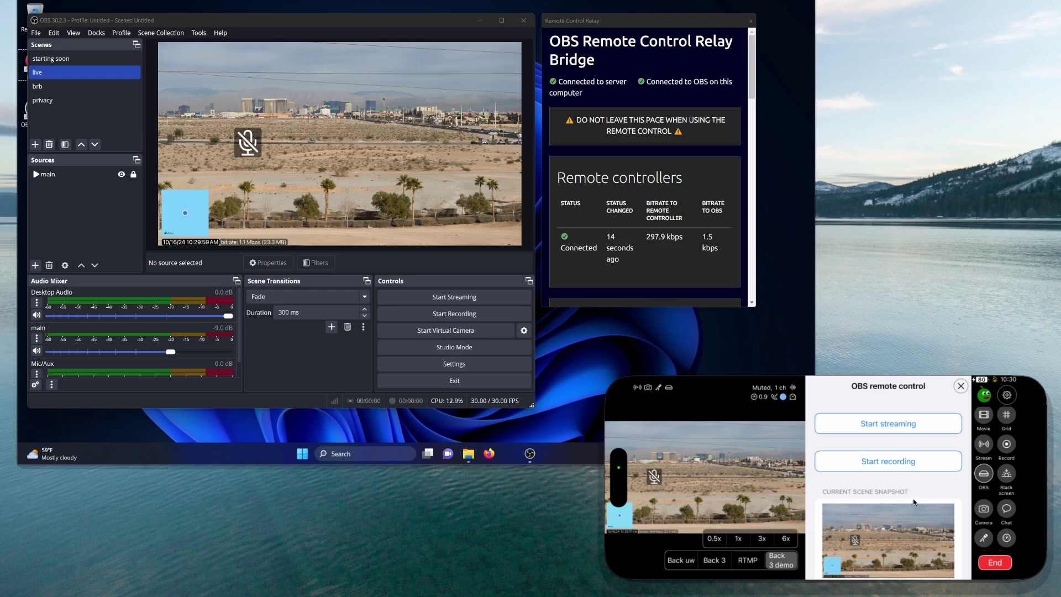
scroll(876, 529, "down", 1)
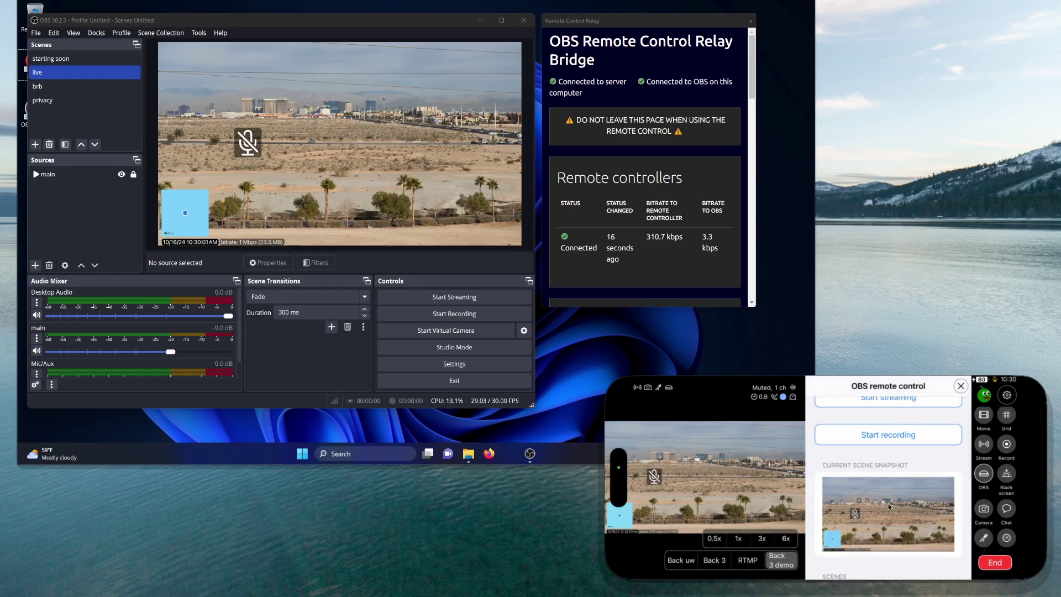
scroll(887, 503, "down", 2)
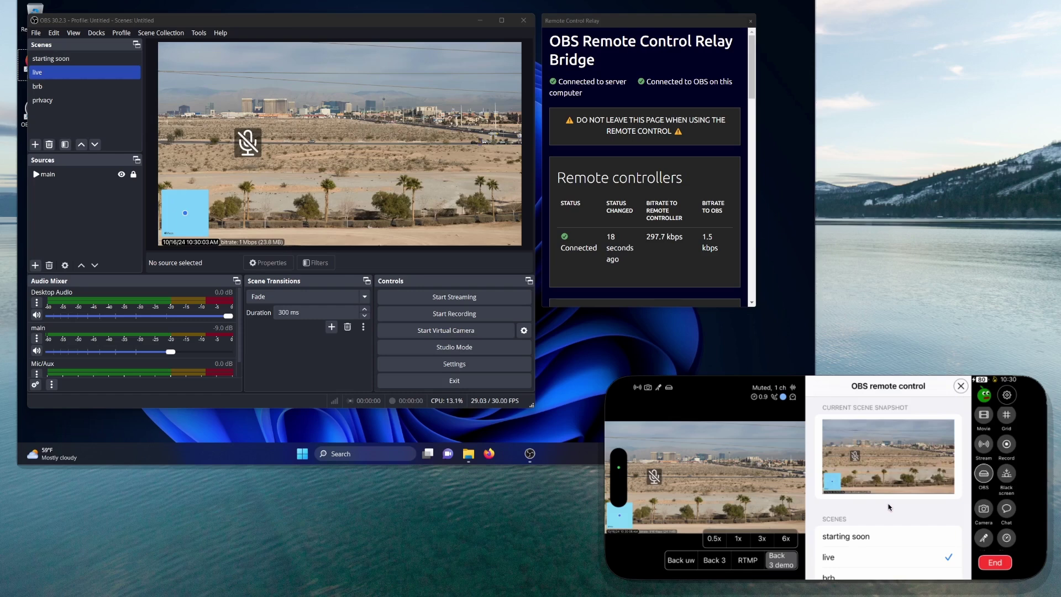
scroll(887, 505, "down", 2)
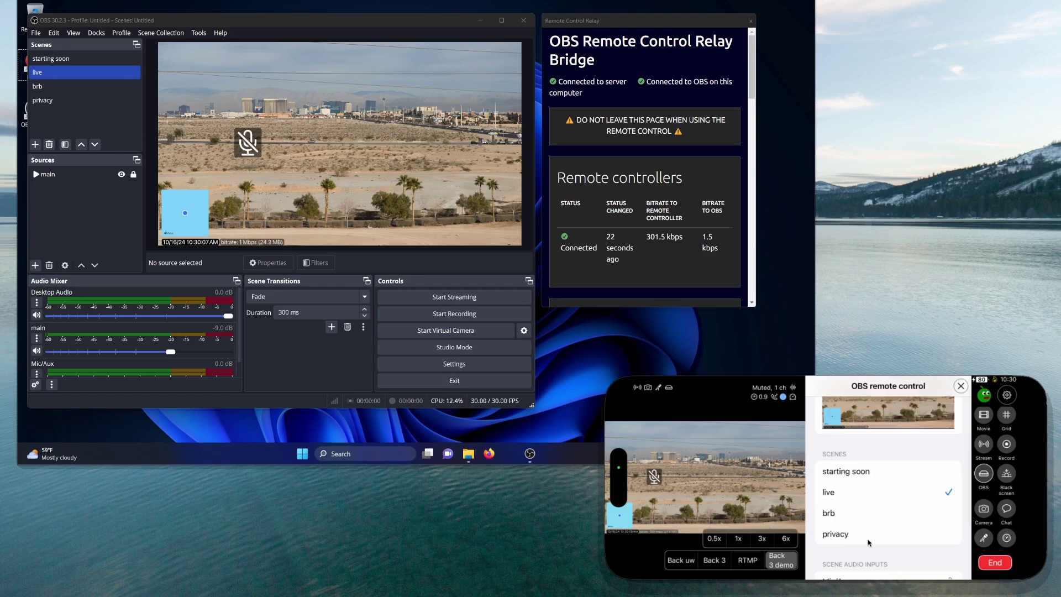
scroll(871, 535, "down", 2)
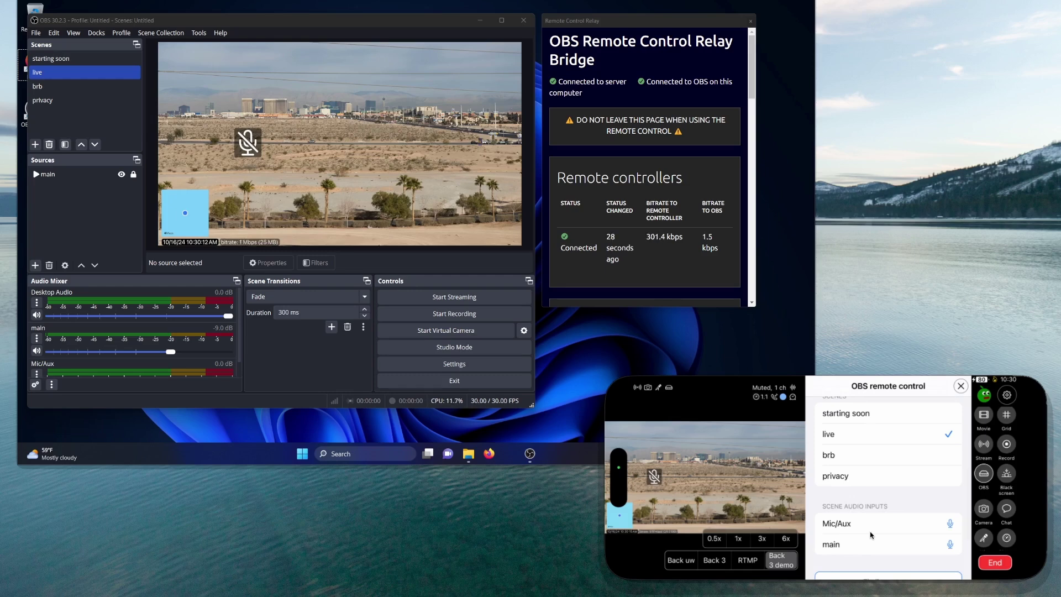
scroll(884, 524, "down", 1)
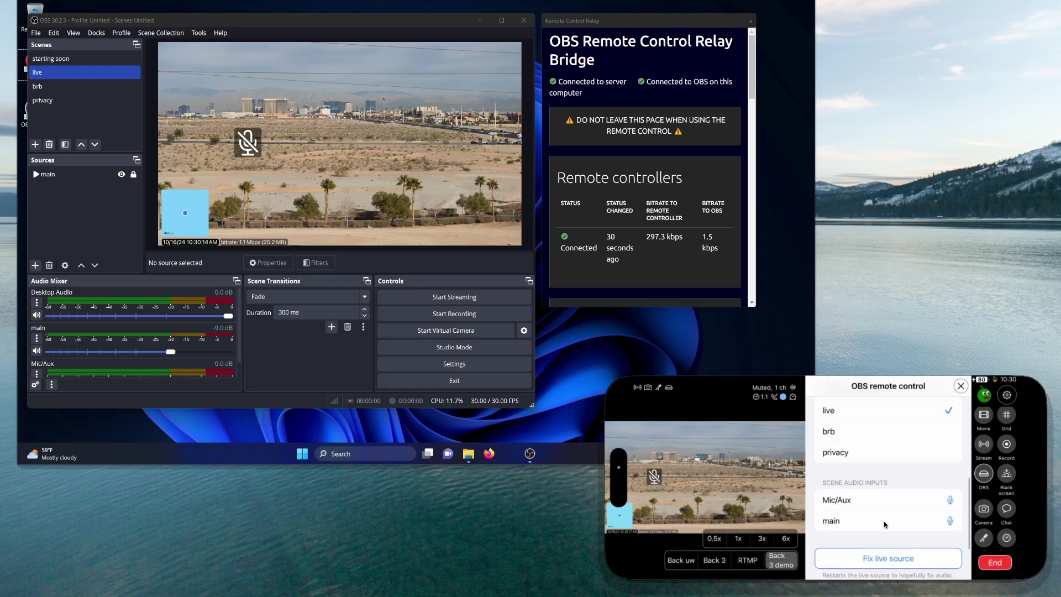
scroll(886, 526, "down", 1)
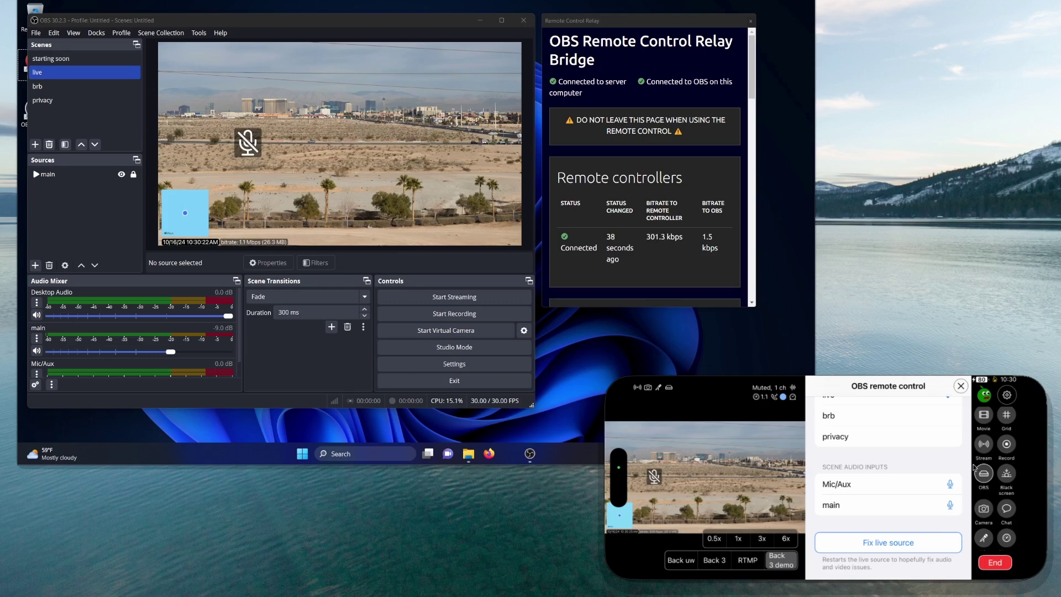
left_click(1006, 395)
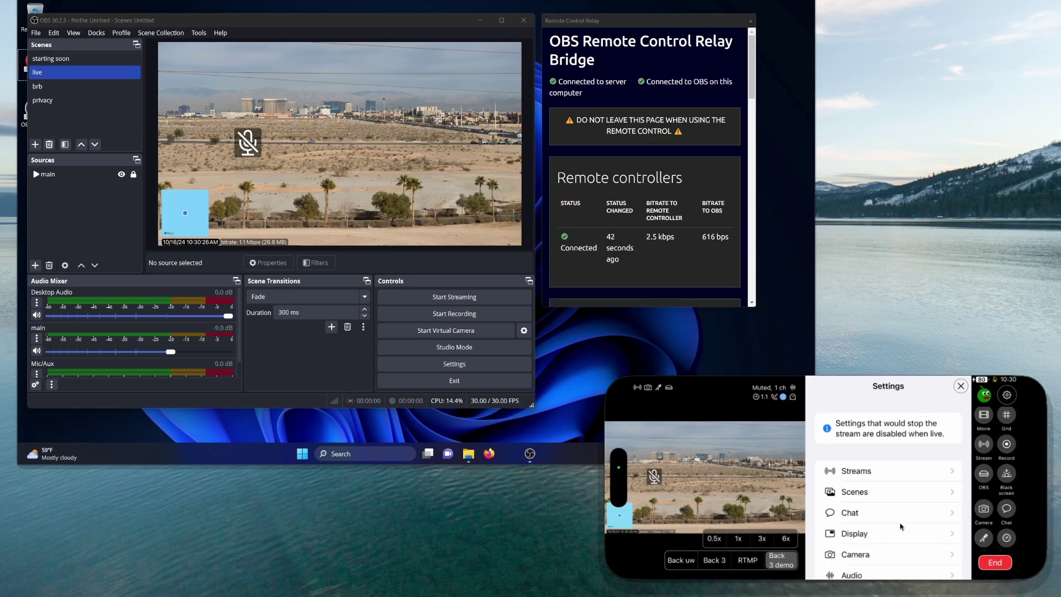
scroll(910, 474, "down", 2)
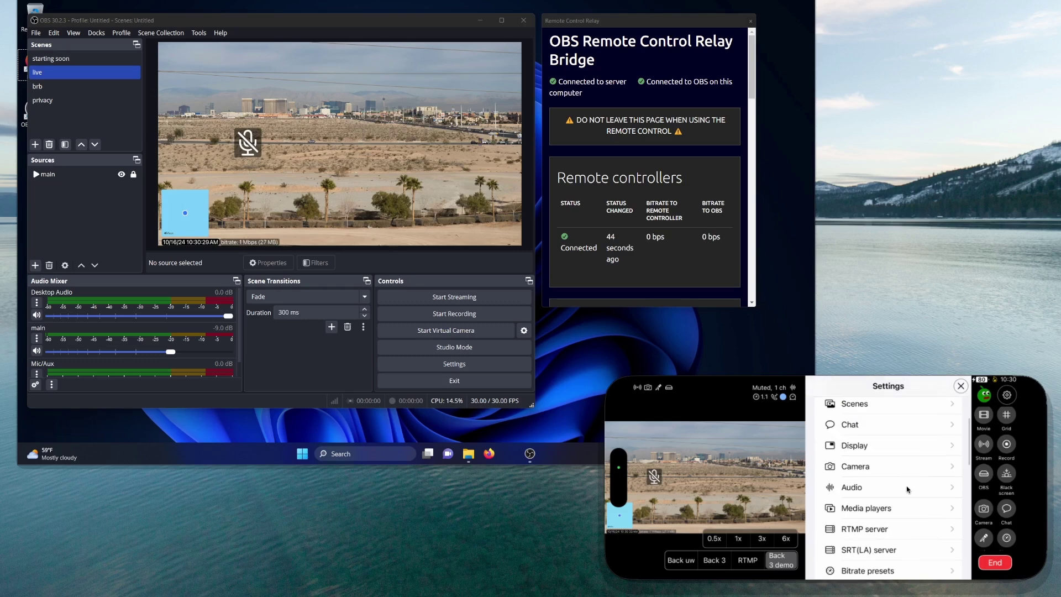
scroll(910, 477, "up", 2)
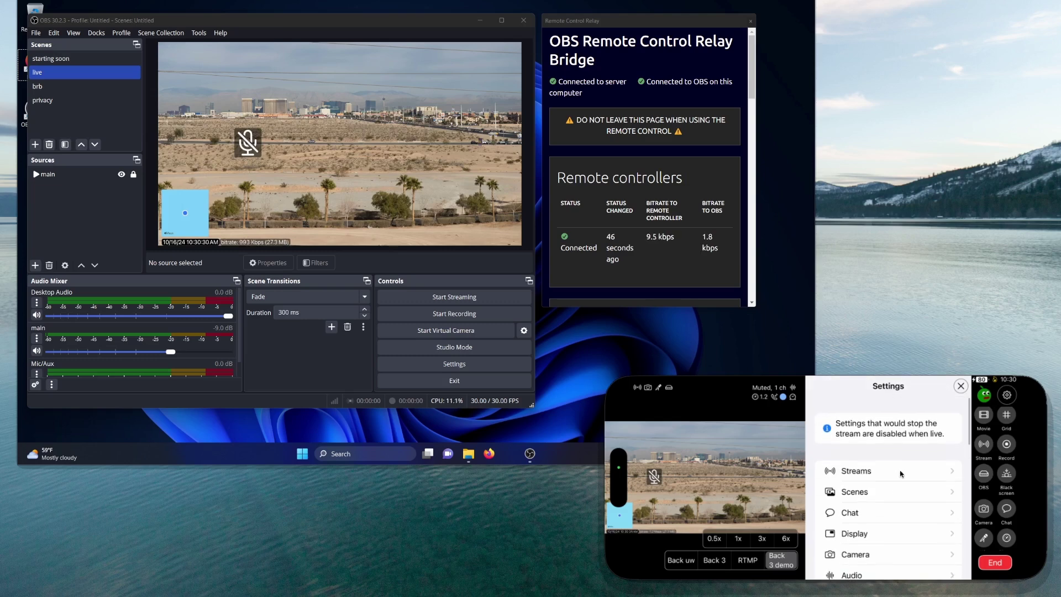
left_click(904, 472)
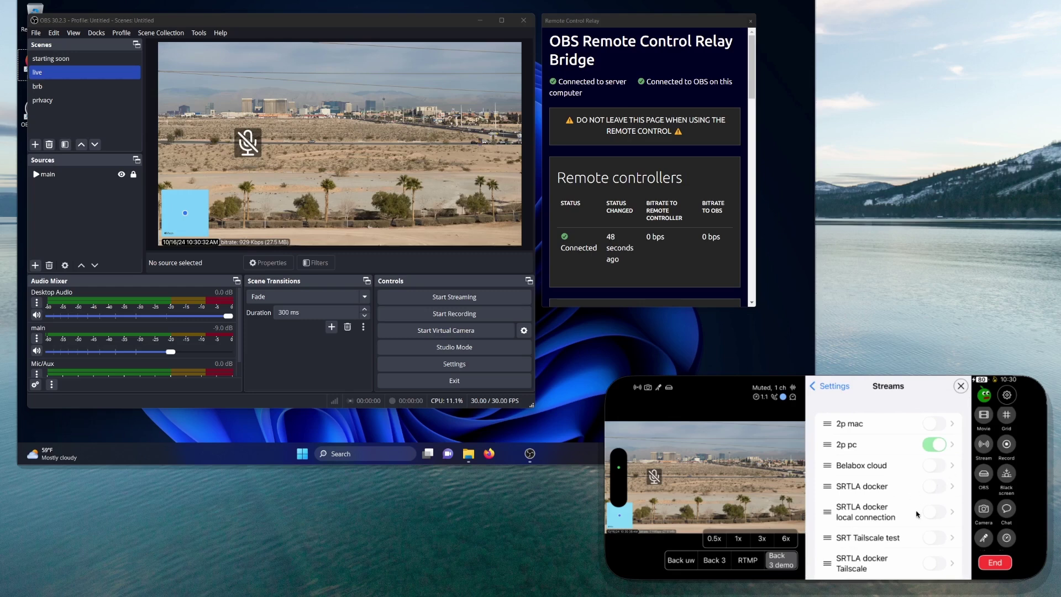
scroll(916, 514, "down", 4)
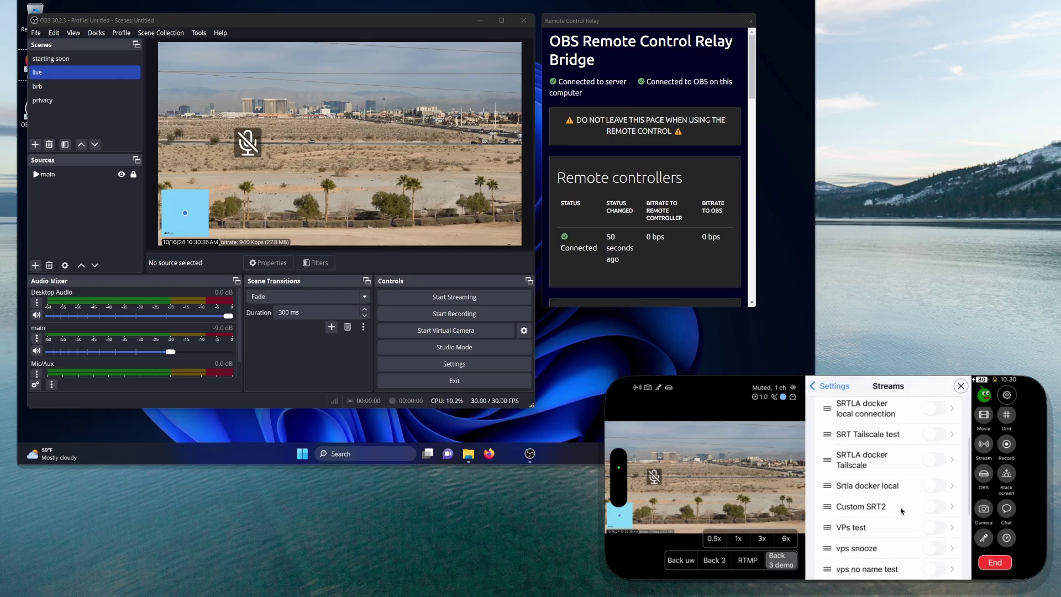
scroll(901, 522, "up", 1)
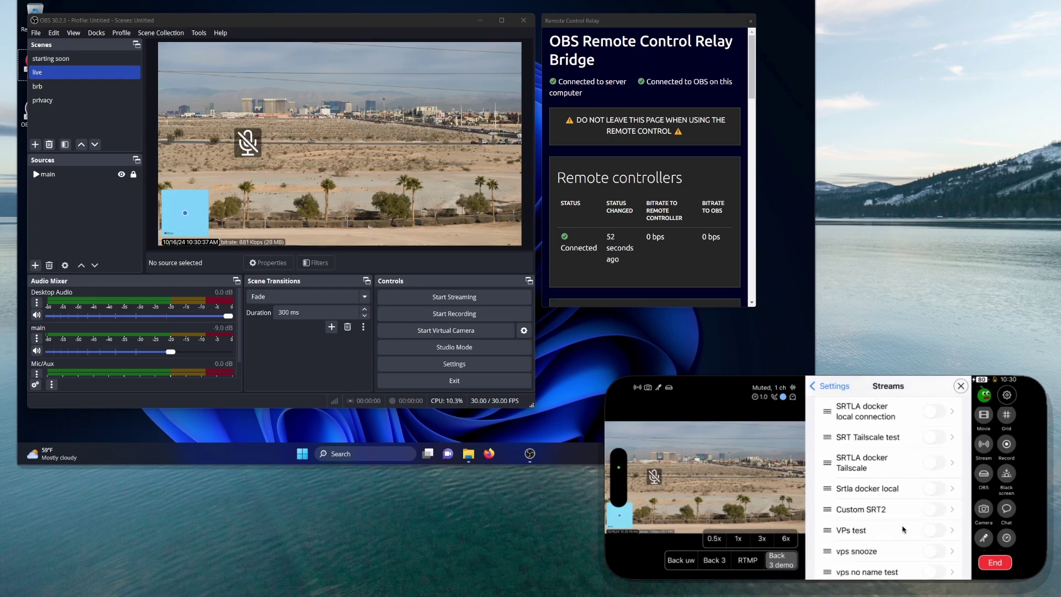
scroll(903, 527, "up", 4)
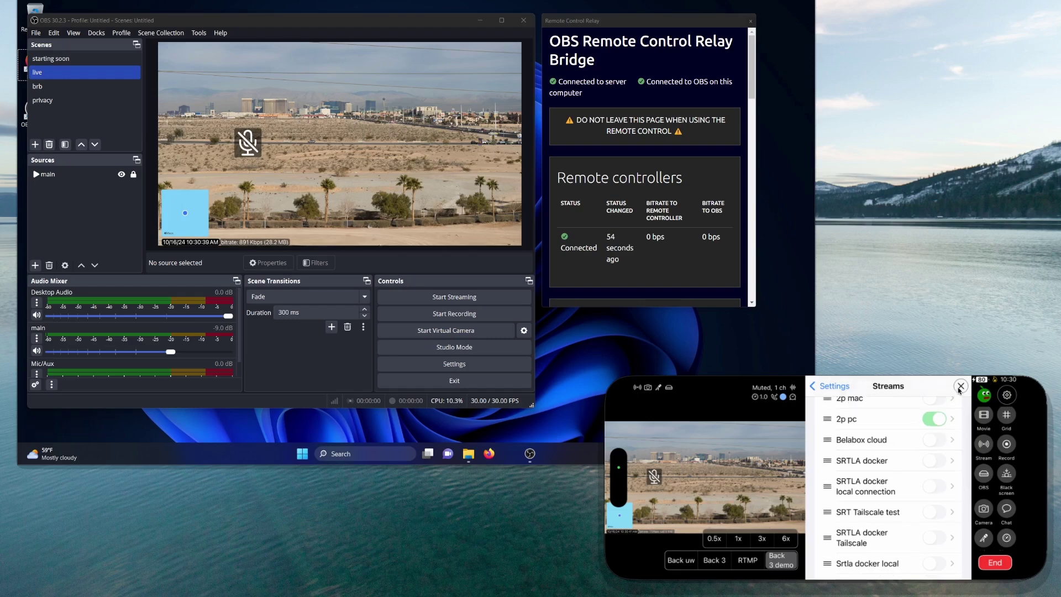
left_click(967, 455)
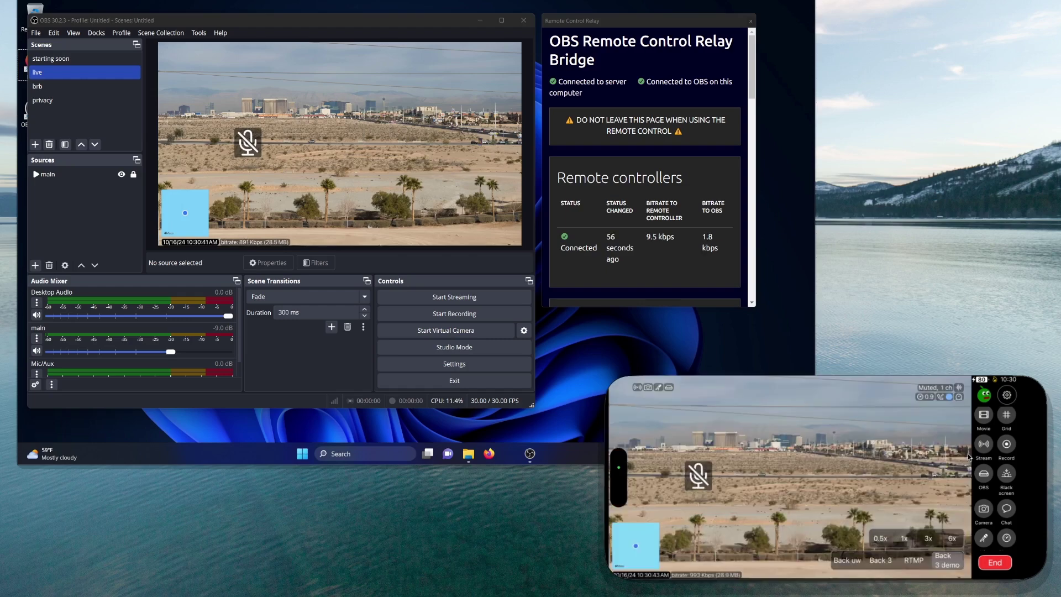
left_click(987, 474)
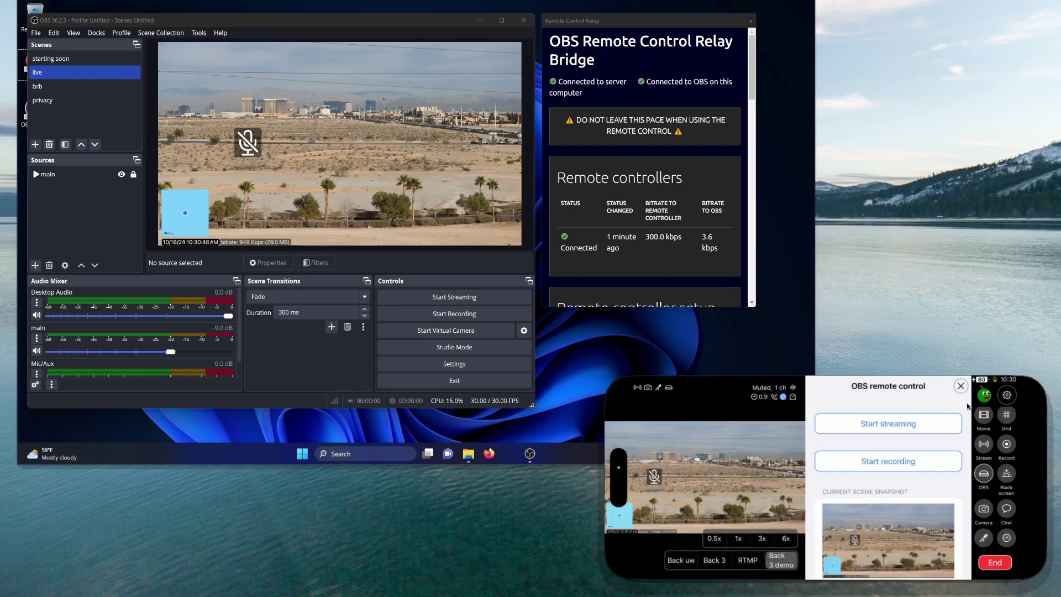
Step: Open the OBS remote control settings of the "2p pc" stream and go to the source name setting
left_click(1008, 394)
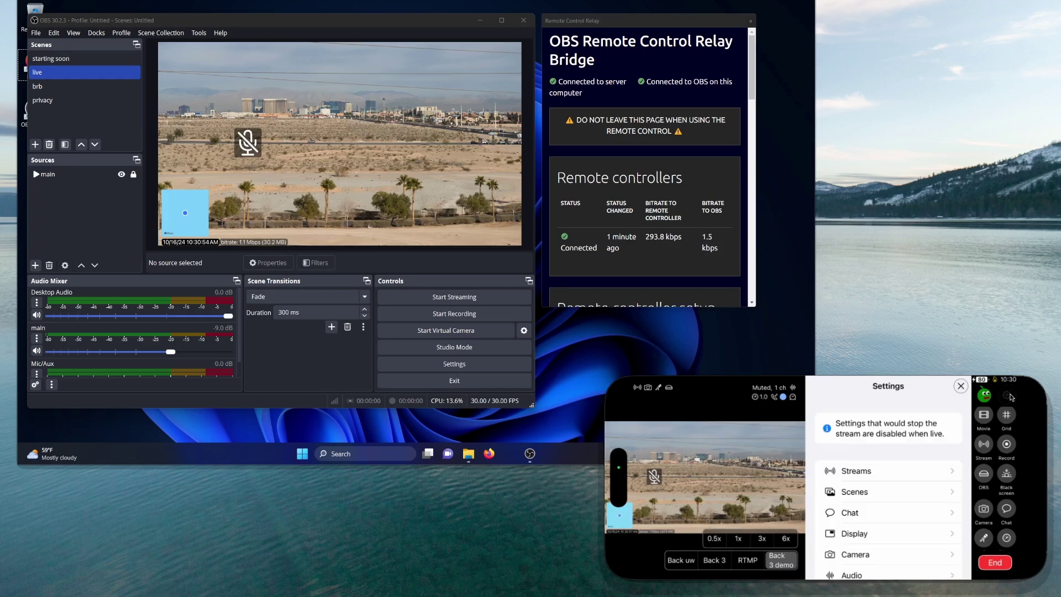
left_click(905, 469)
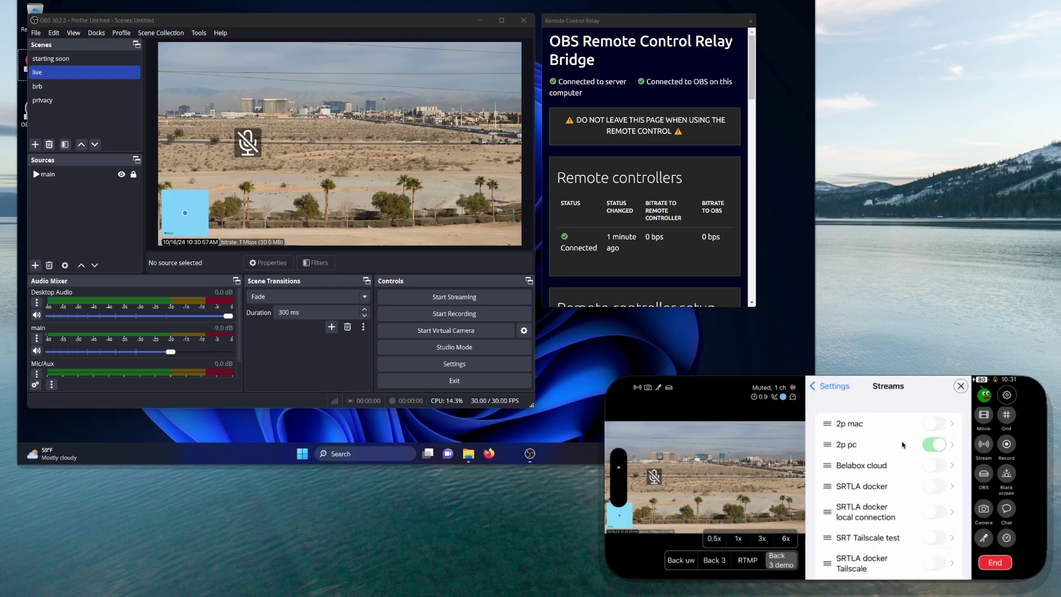
left_click(903, 445)
scroll(903, 464, "down", 2)
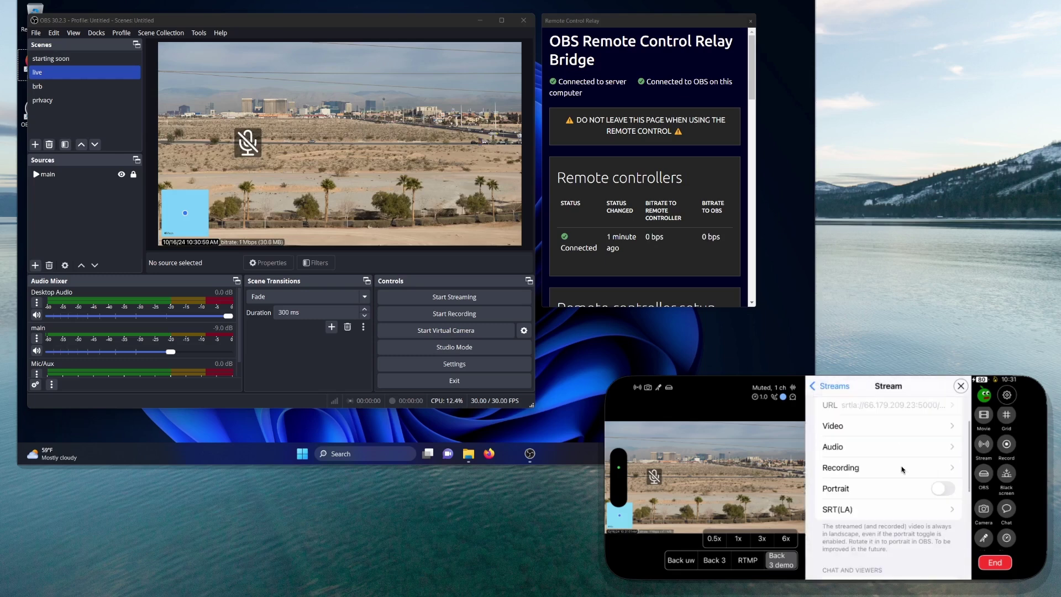
scroll(901, 471, "down", 10)
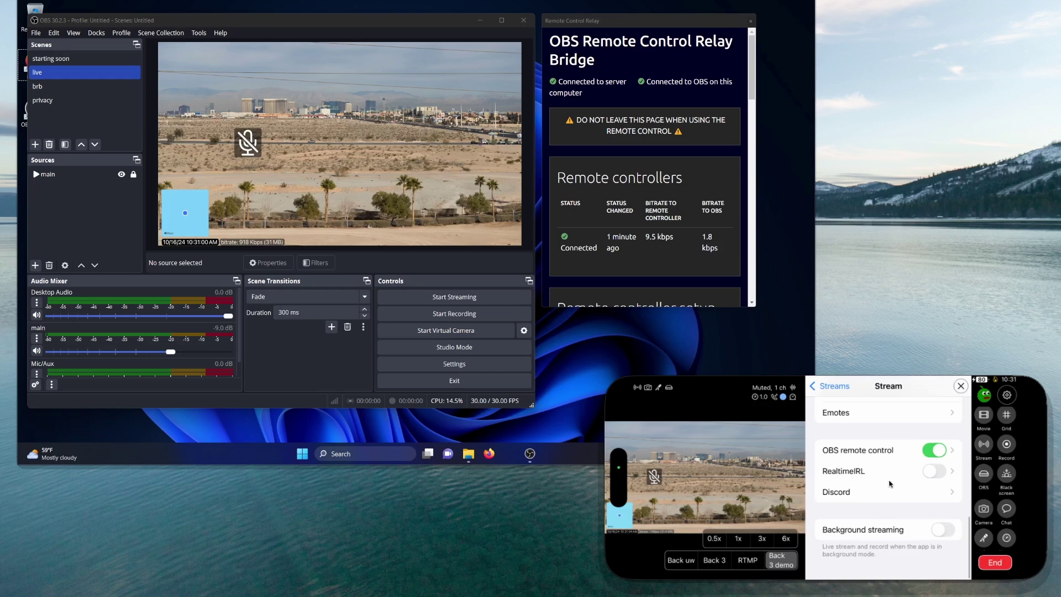
left_click(892, 452)
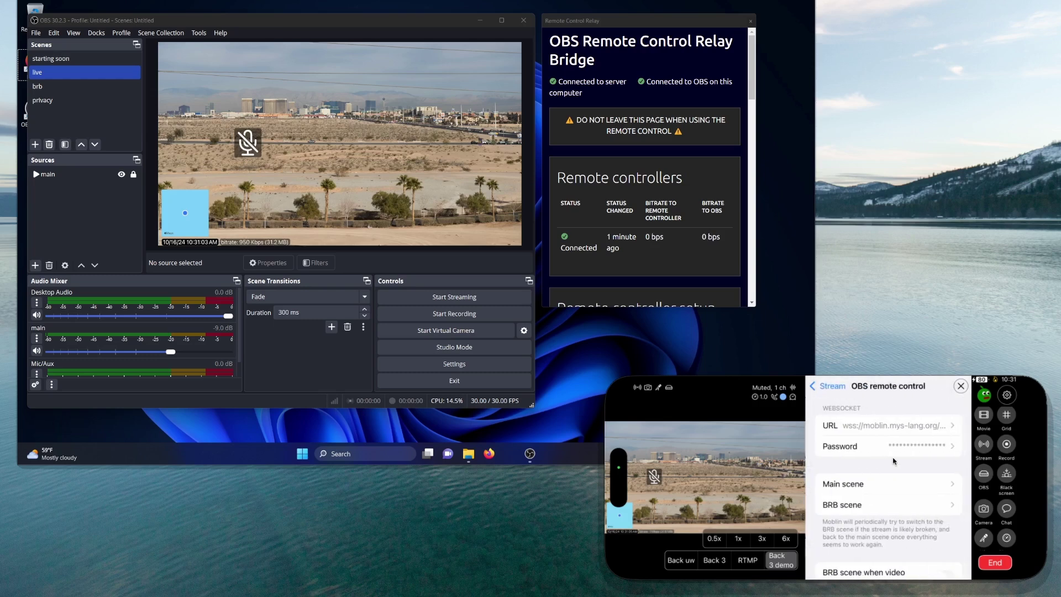
scroll(888, 517, "down", 5)
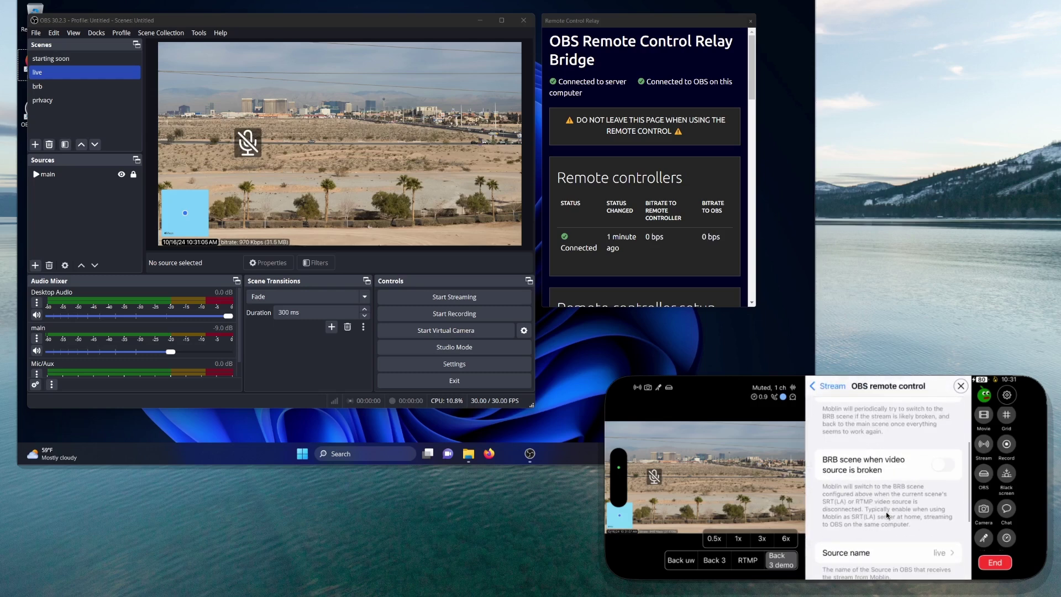
Step: Set the source name to "main", matching the OBS source, and reopen the OBS remote control panel
left_click(943, 477)
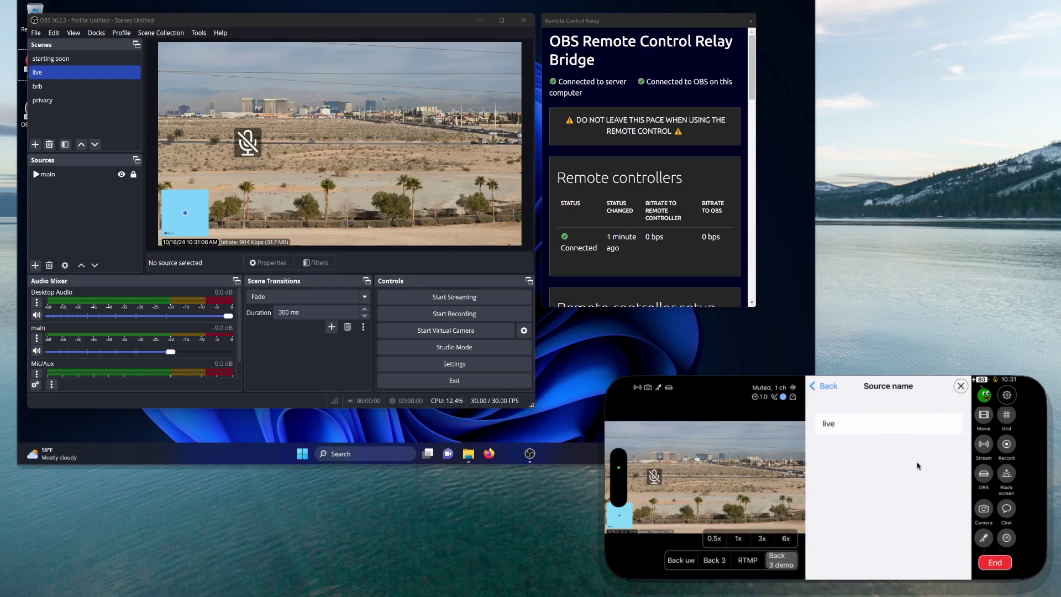
double_click(860, 430)
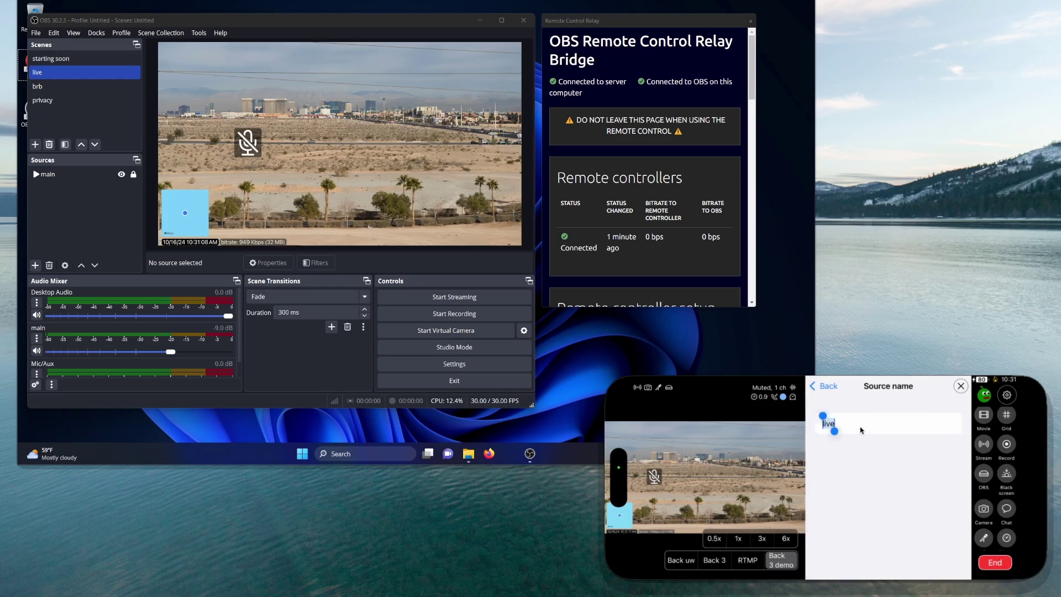
type("Mm")
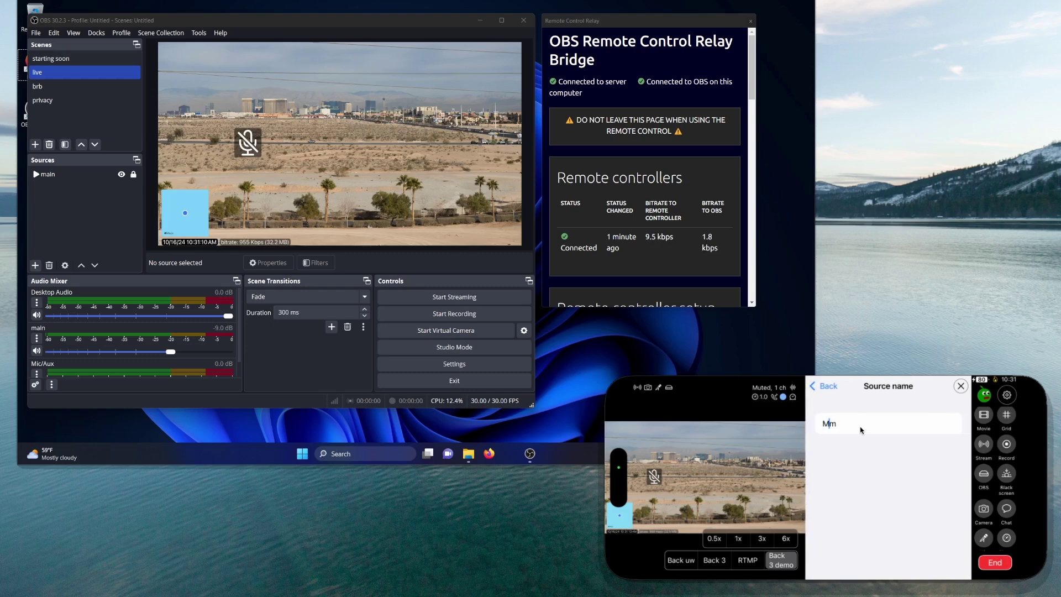
type("ai")
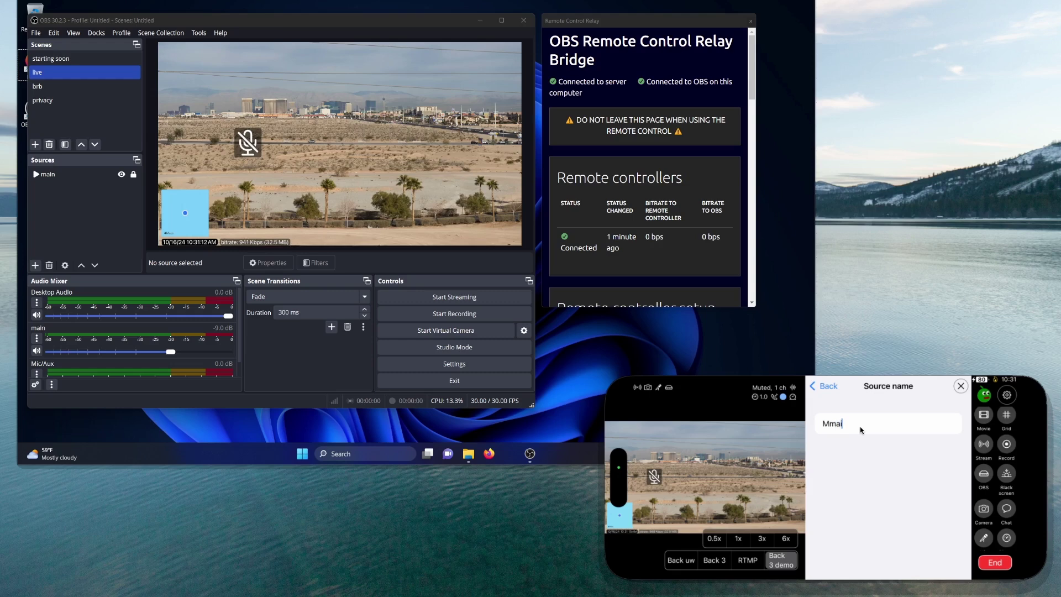
type("n")
key("BackSpace")
left_click(832, 385)
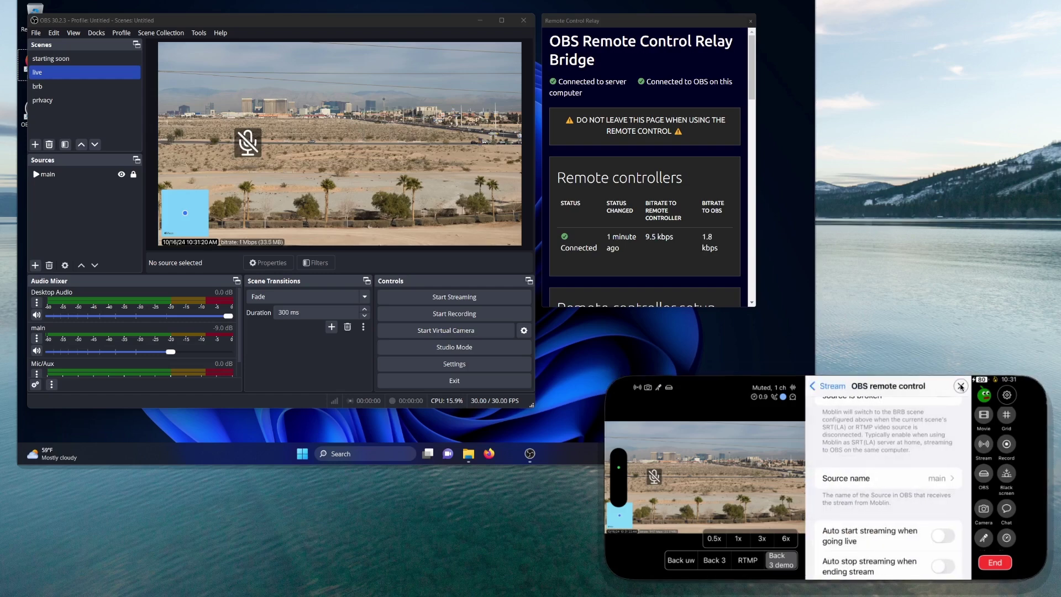
left_click(984, 475)
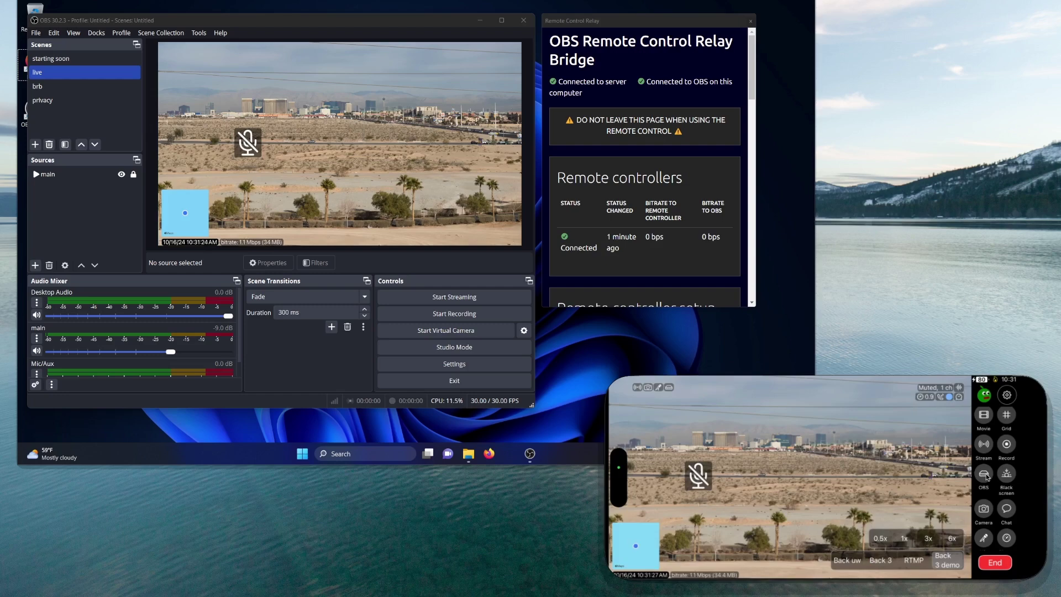
left_click(984, 475)
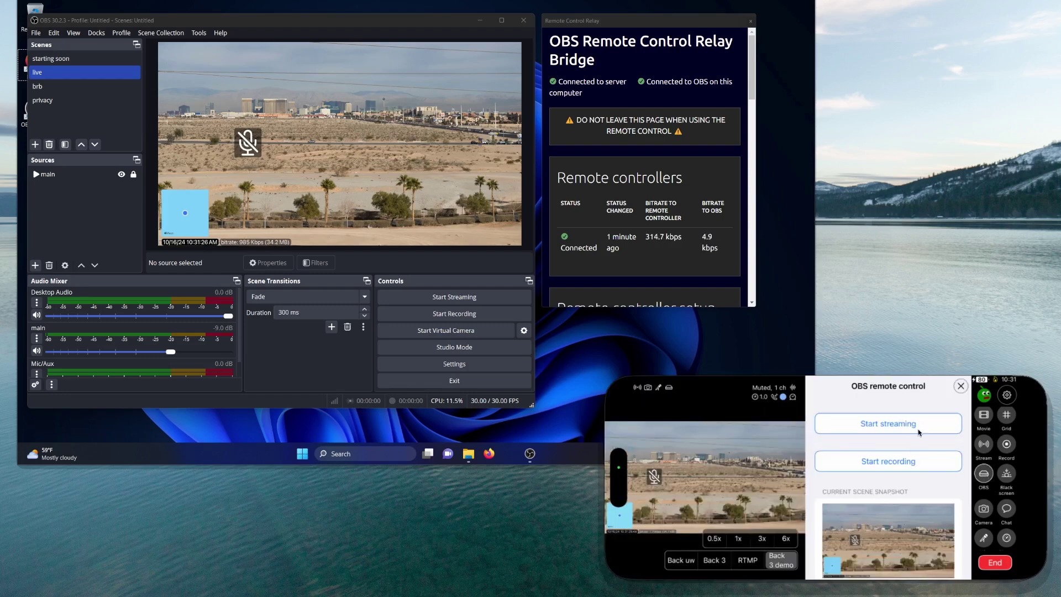
Step: Unmute the microphone from Moblin's quick controls and mute it again to compare the stream in OBS
scroll(907, 515, "down", 1)
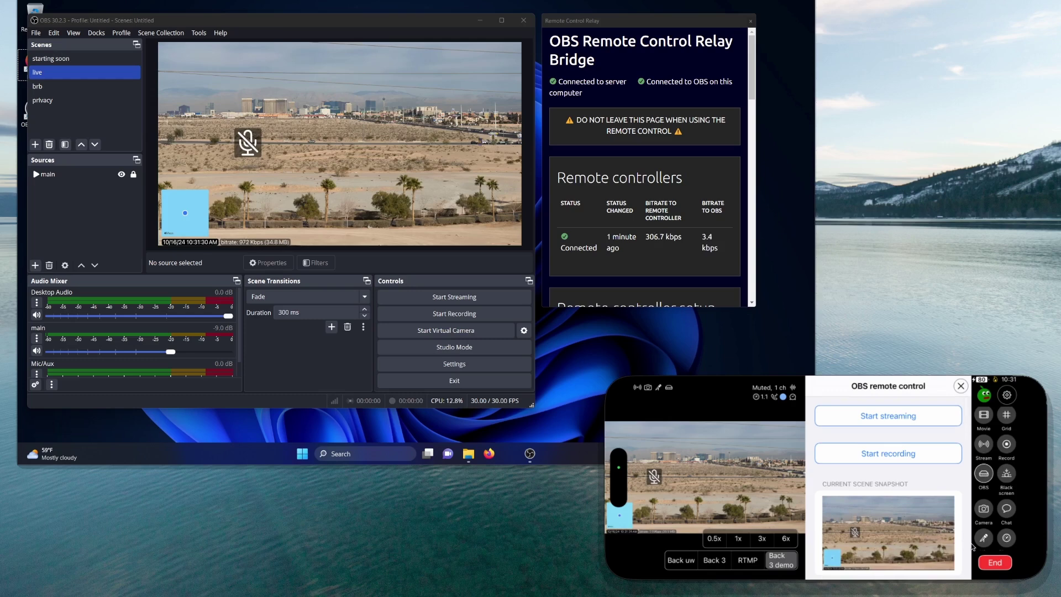
scroll(978, 541, "down", 1)
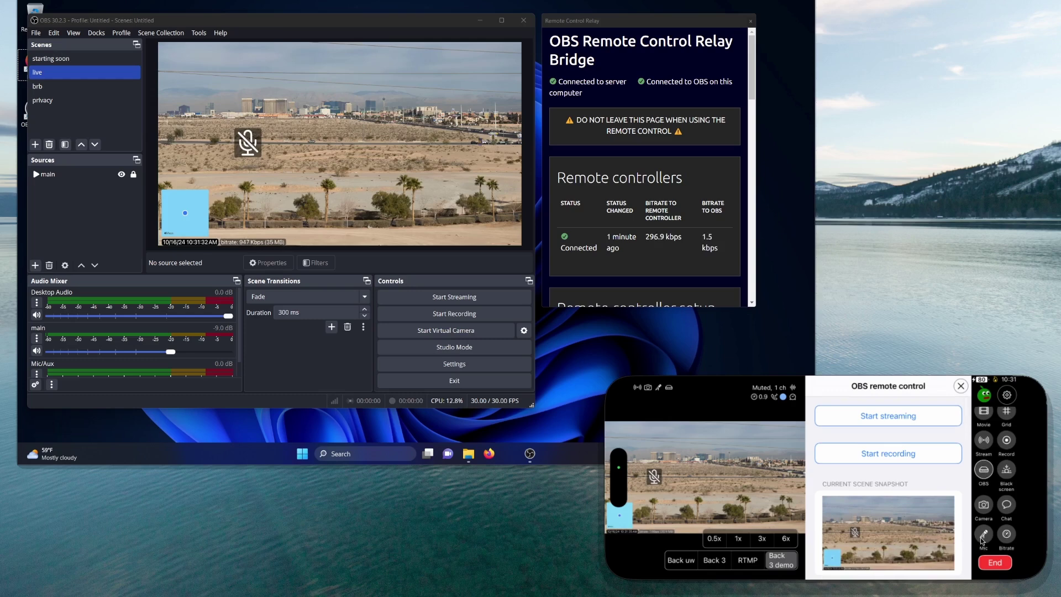
scroll(980, 537, "down", 2)
scroll(983, 540, "down", 1)
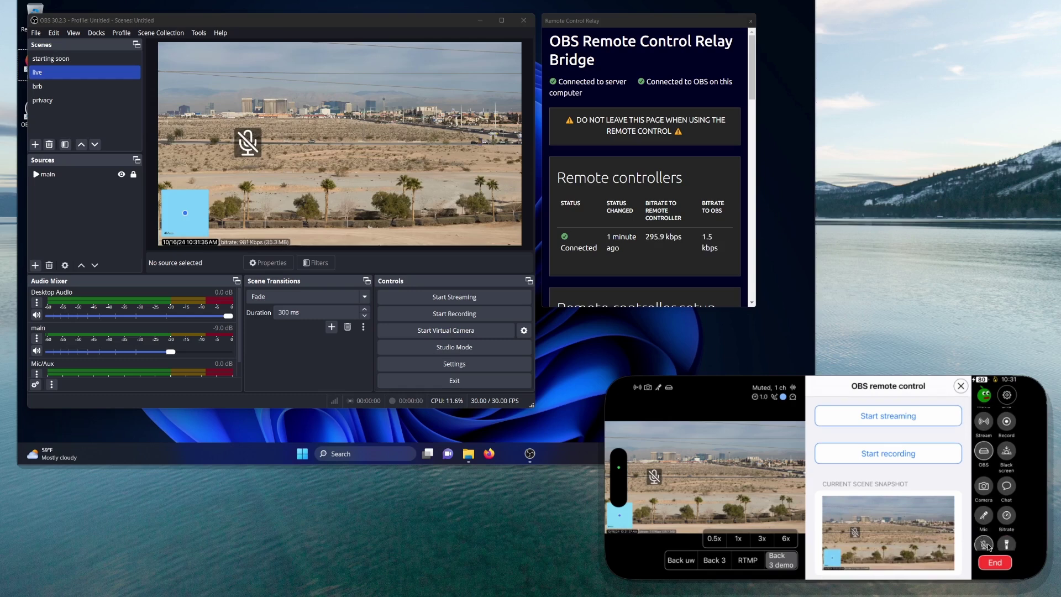
left_click(985, 545)
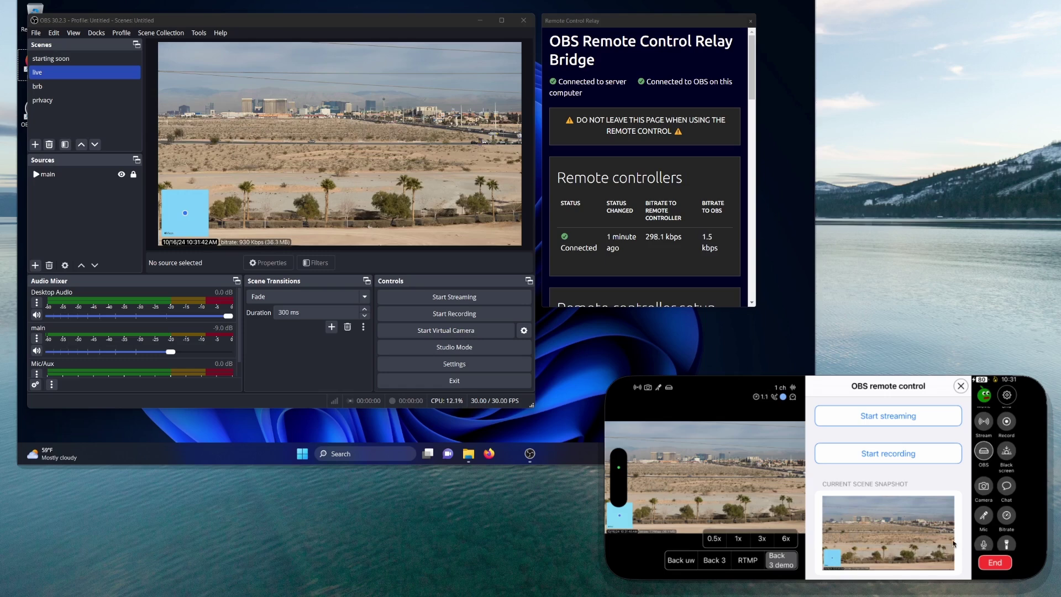
left_click(983, 545)
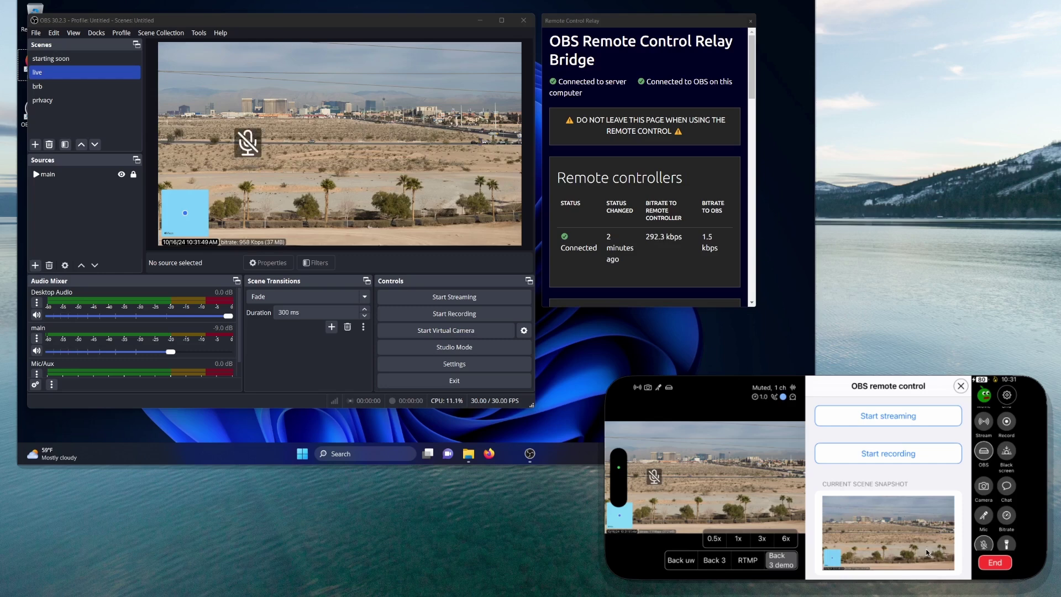
Step: Restart the main source from the OBS remote control panel using the Fix main source function
scroll(930, 539, "down", 2)
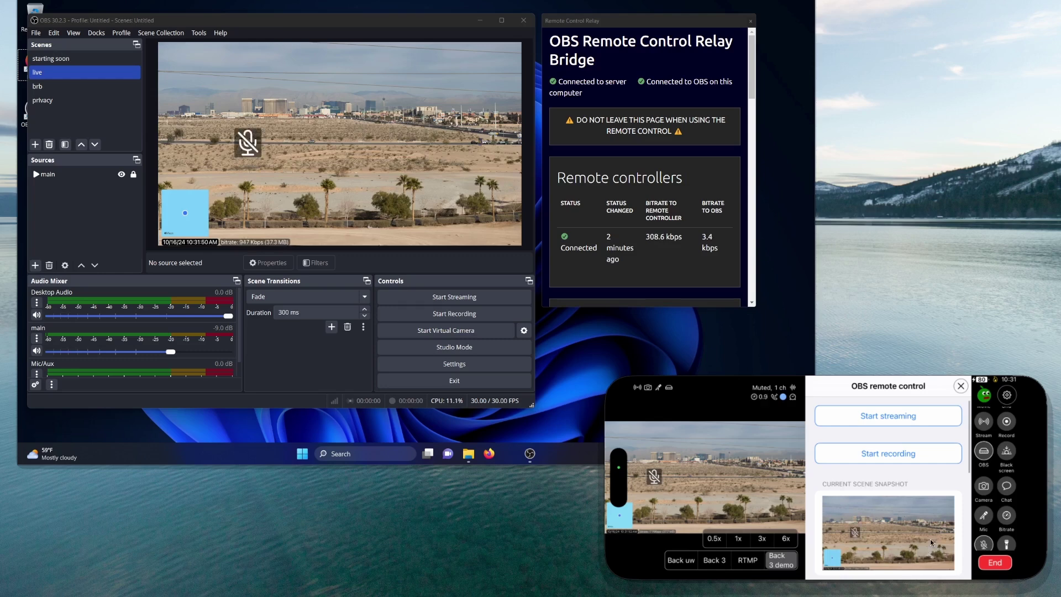
scroll(931, 542, "down", 3)
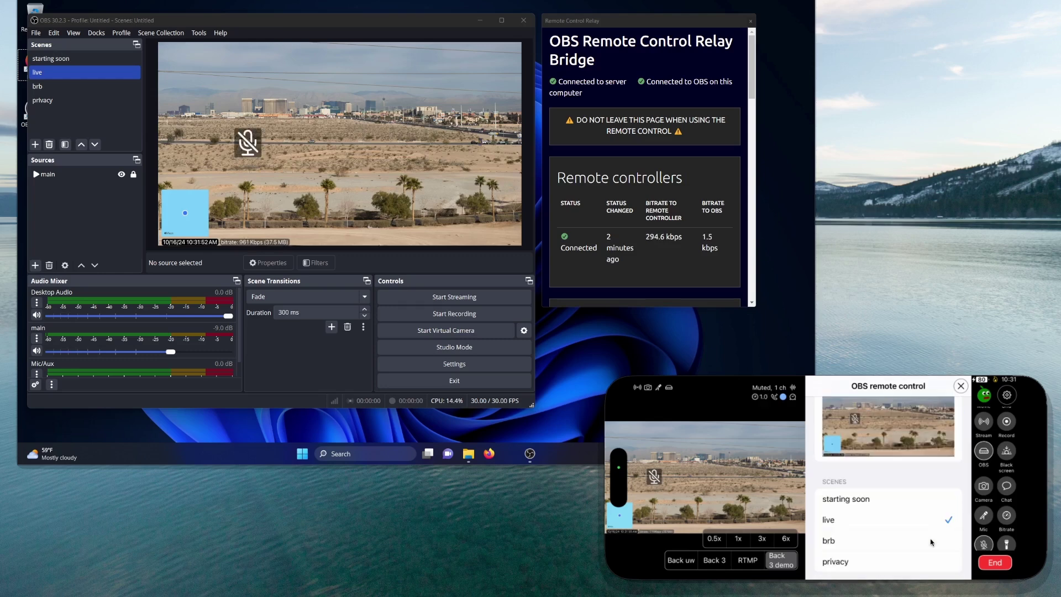
scroll(931, 542, "down", 3)
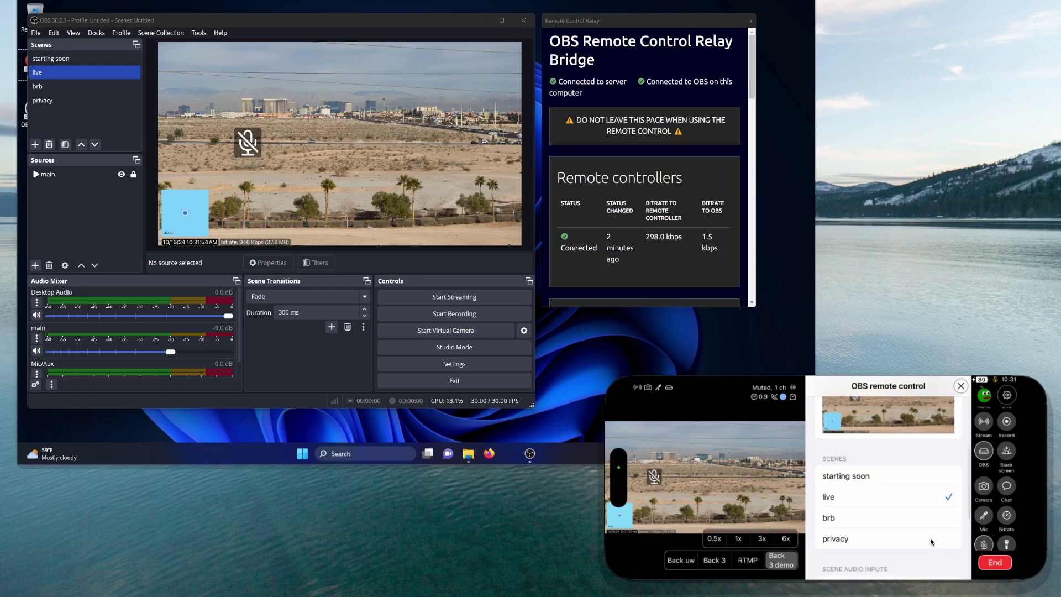
scroll(931, 542, "down", 2)
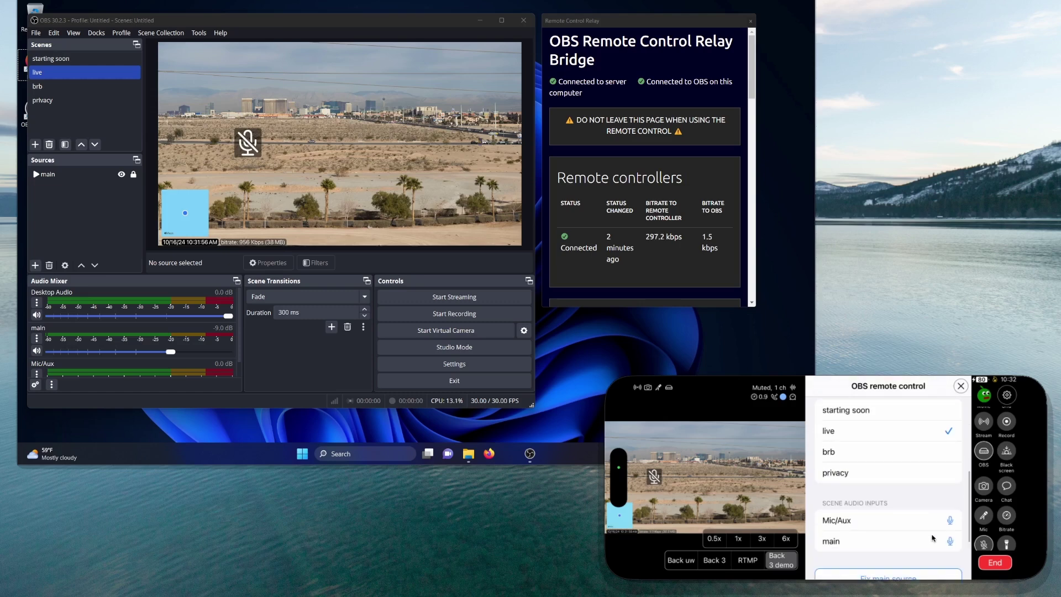
scroll(933, 537, "down", 1)
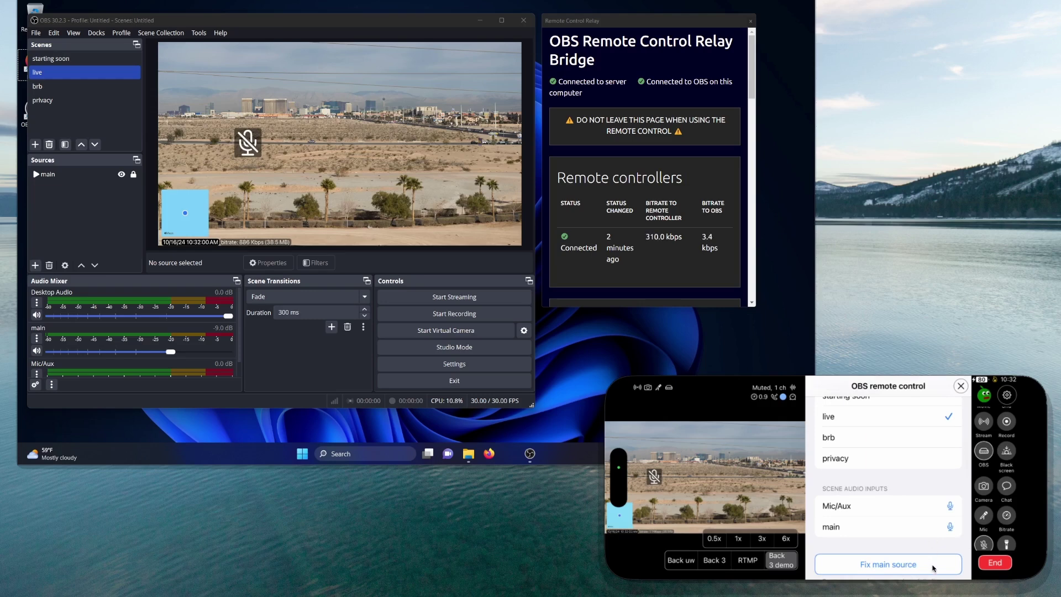
scroll(933, 564, "down", 1)
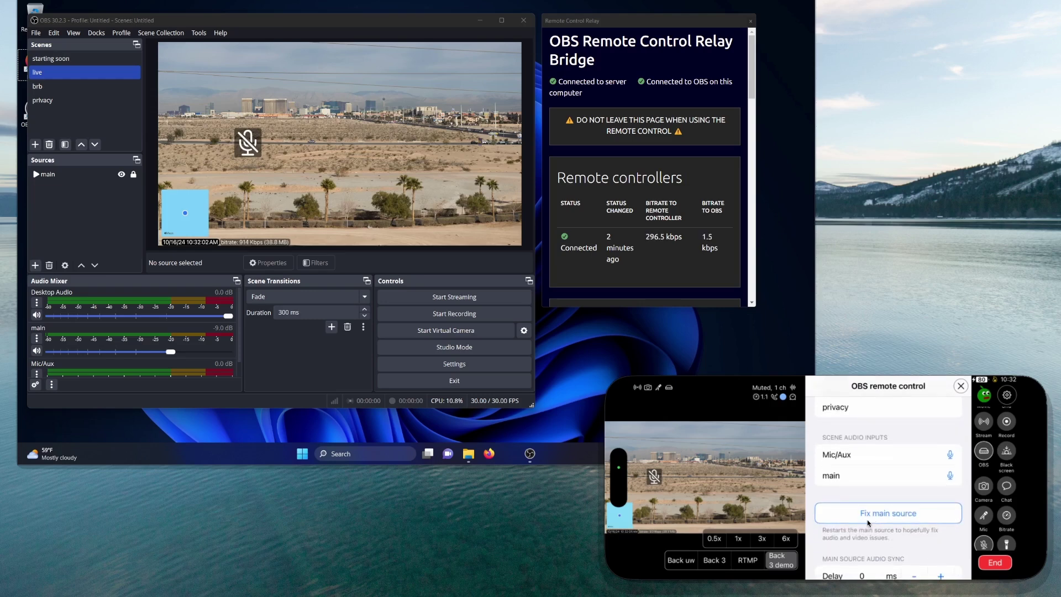
left_click(897, 513)
Step: Switch the OBS scene remotely to "starting soon" and on to "brb", and close the remote control panel
scroll(917, 449, "up", 2)
scroll(919, 450, "up", 1)
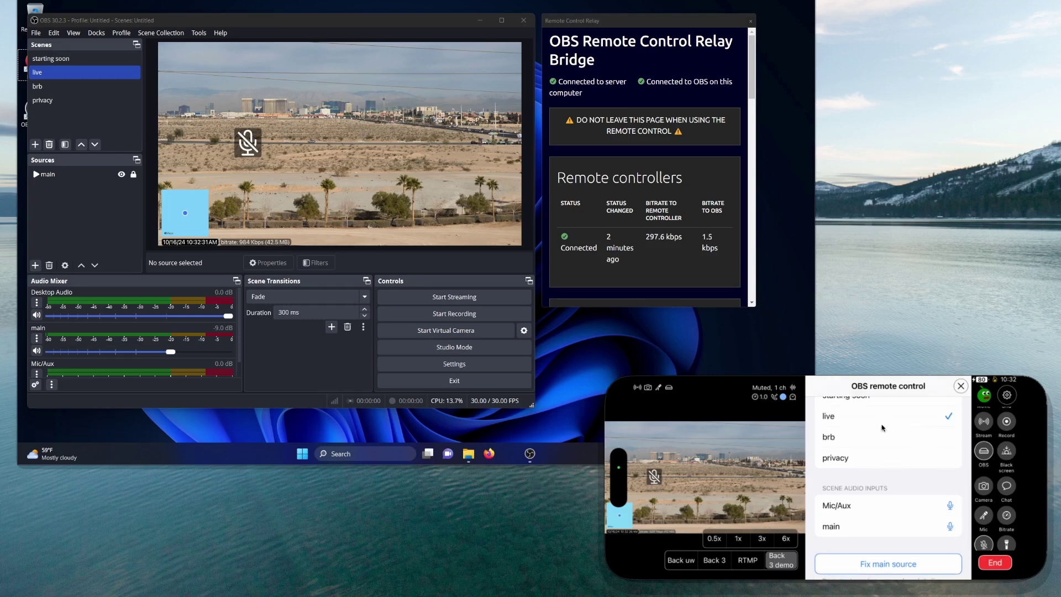
scroll(892, 425, "up", 1)
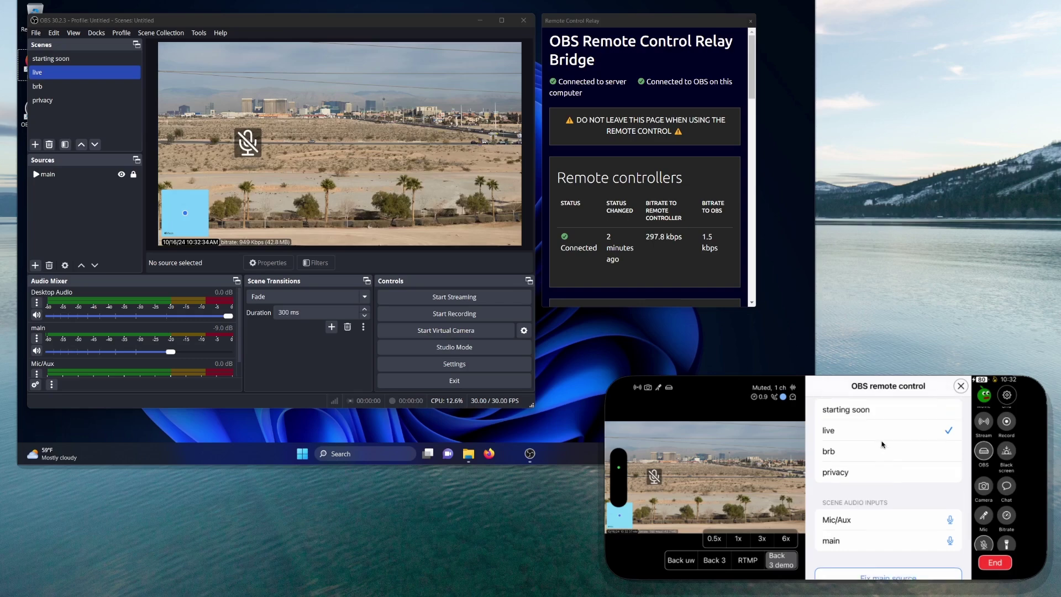
left_click(884, 412)
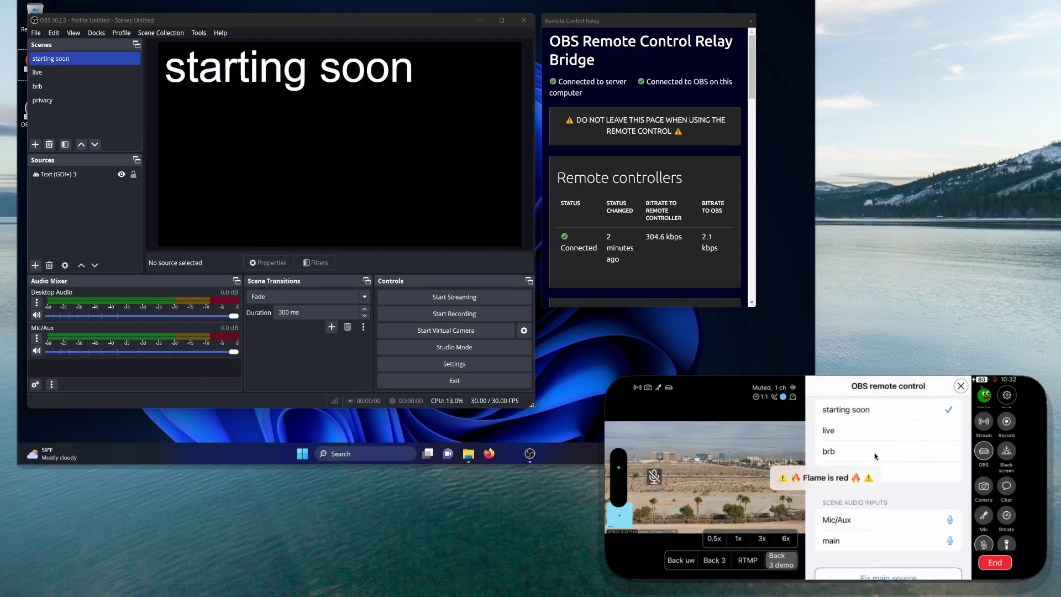
left_click(875, 454)
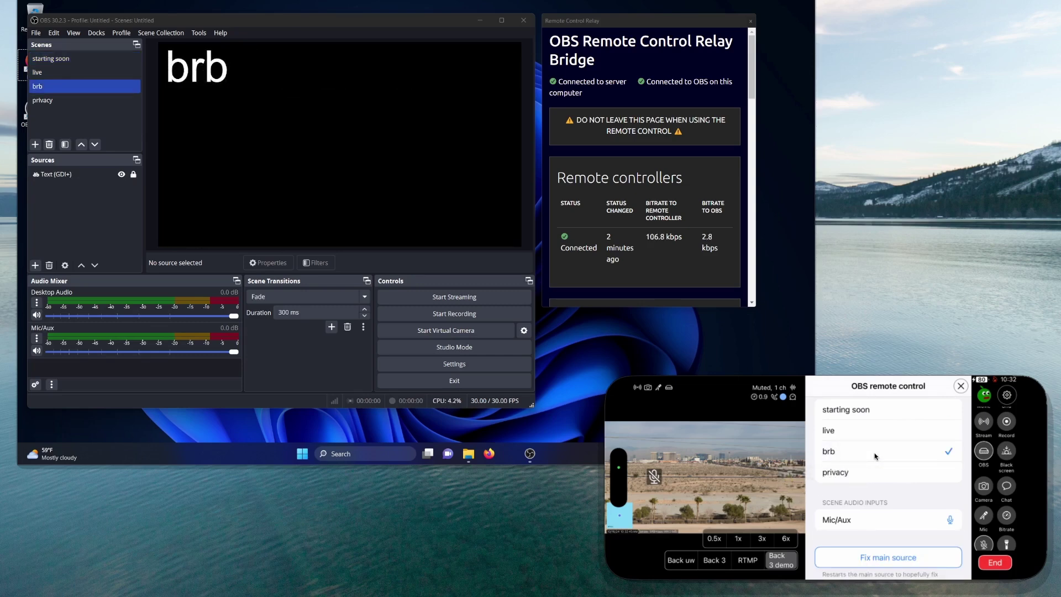
left_click(959, 387)
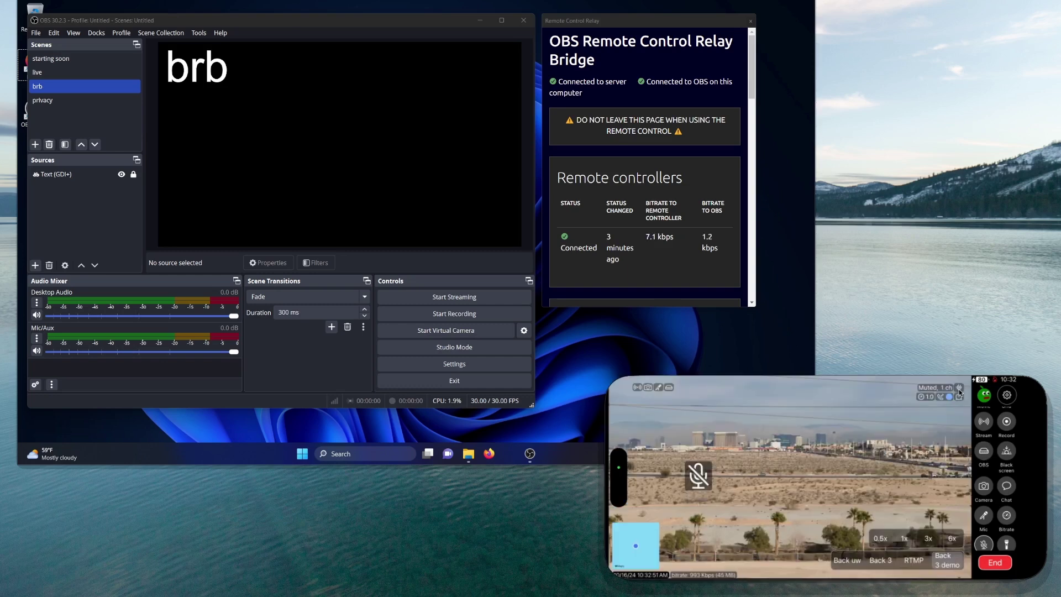